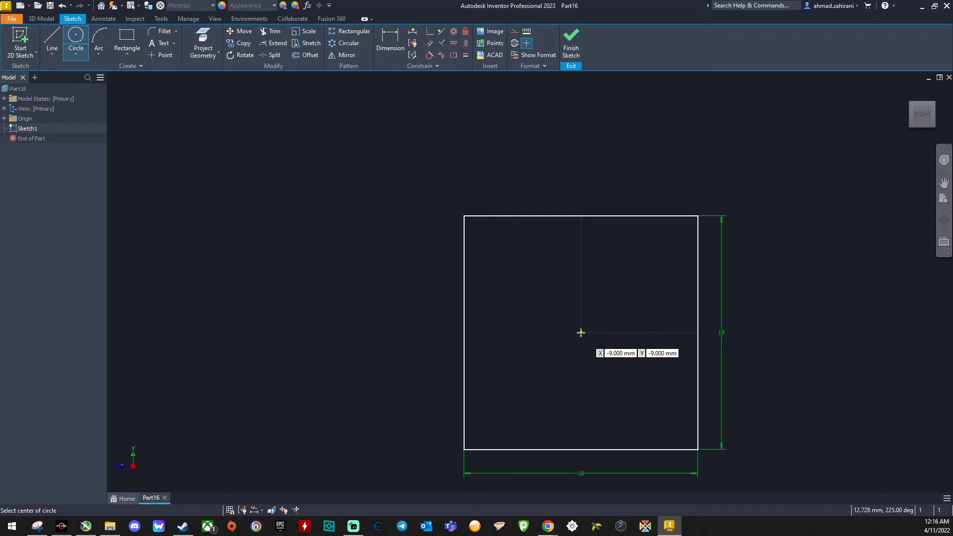
- Draw a 6 mm diameter circle centred in the 18 mm square
click(580, 332)
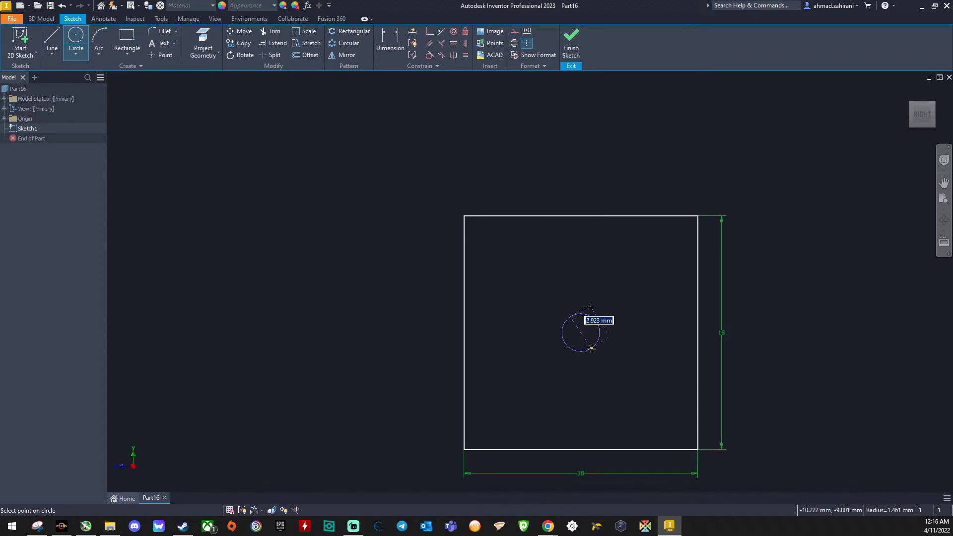
text(6)
key(Return)
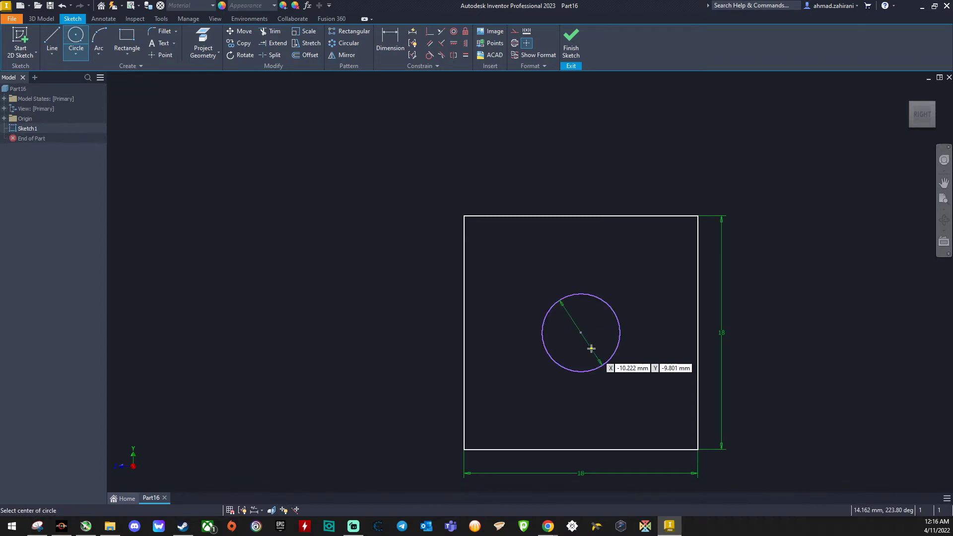
- Extrude the square profile around the circle 18 mm, leaving the circle open as a through hole
click(41, 18)
click(58, 42)
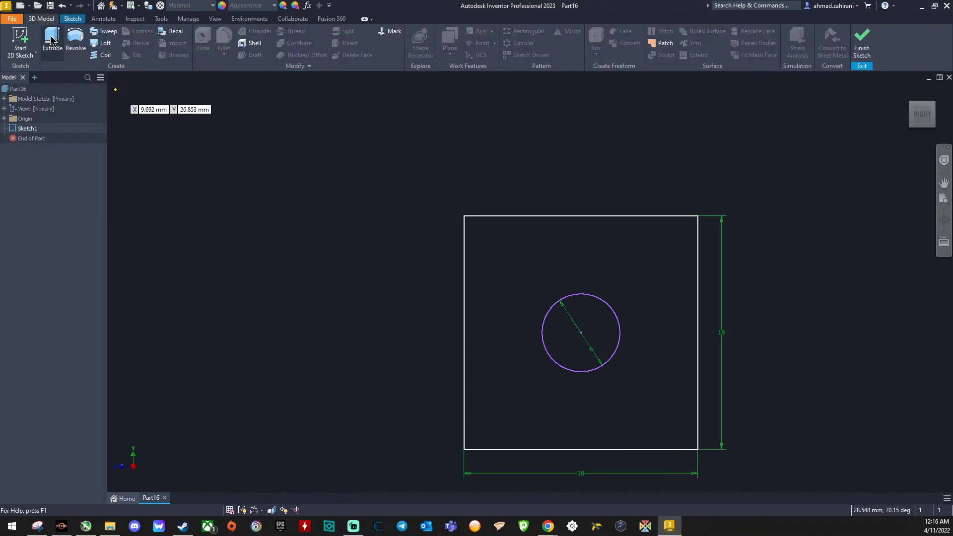
click(577, 306)
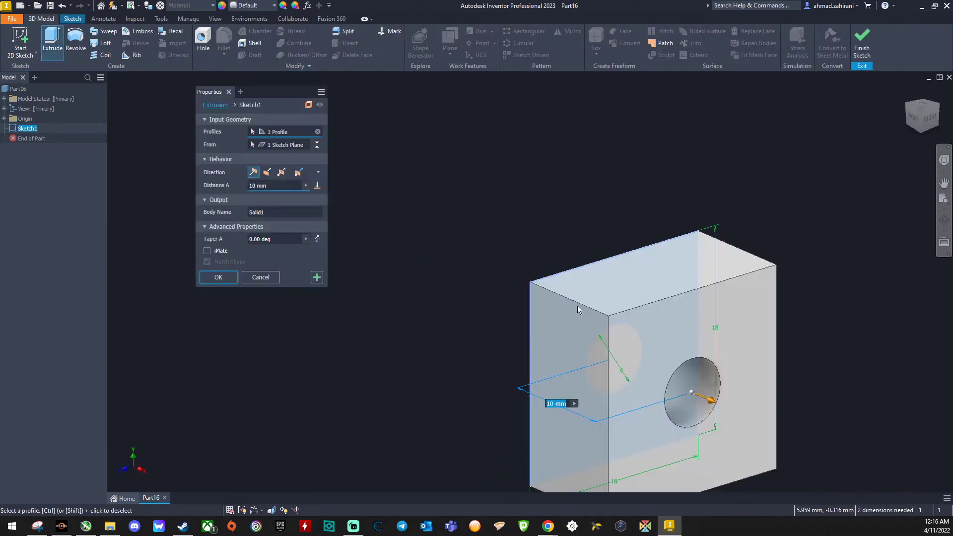
click(252, 188)
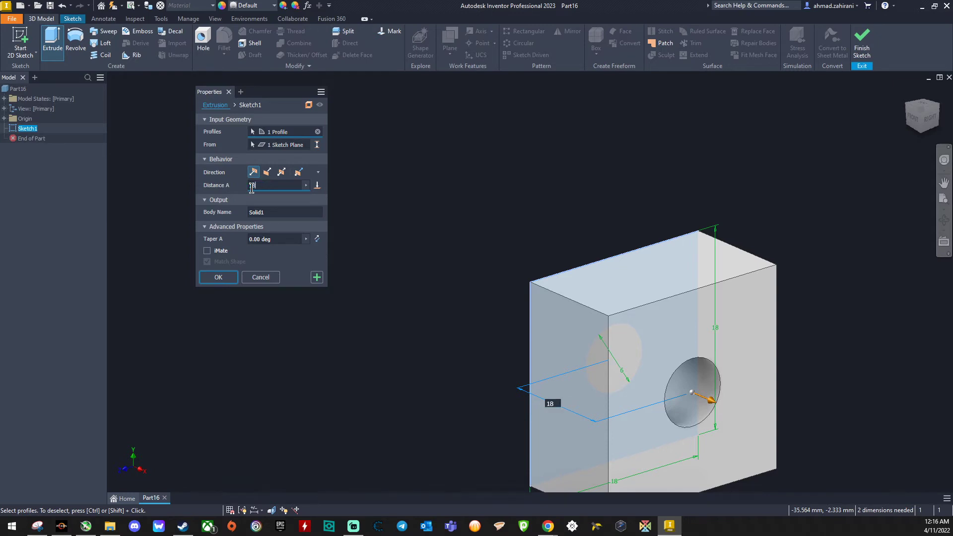
key(Return)
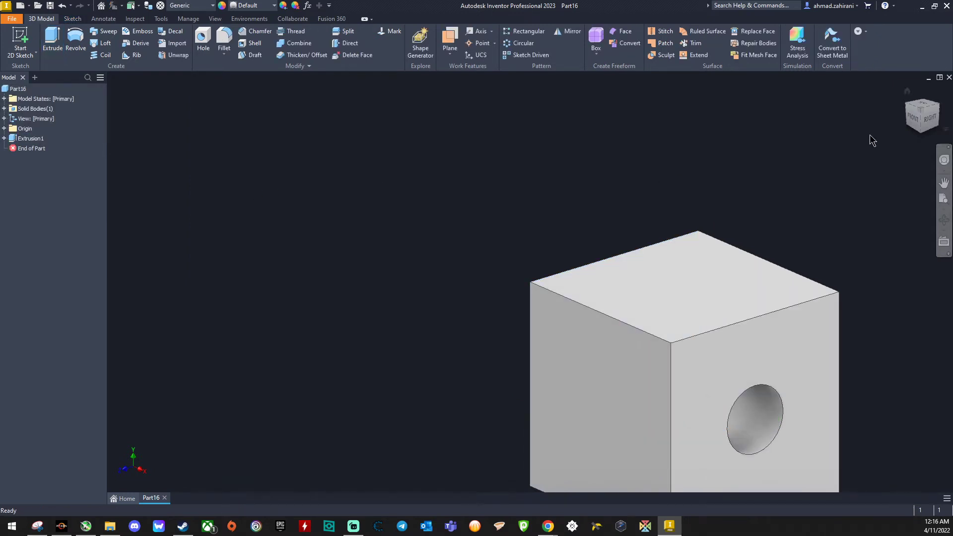
- Start a sketch on the cube's front face and draw a horizontal construction line between the midpoints of its side edges
click(907, 92)
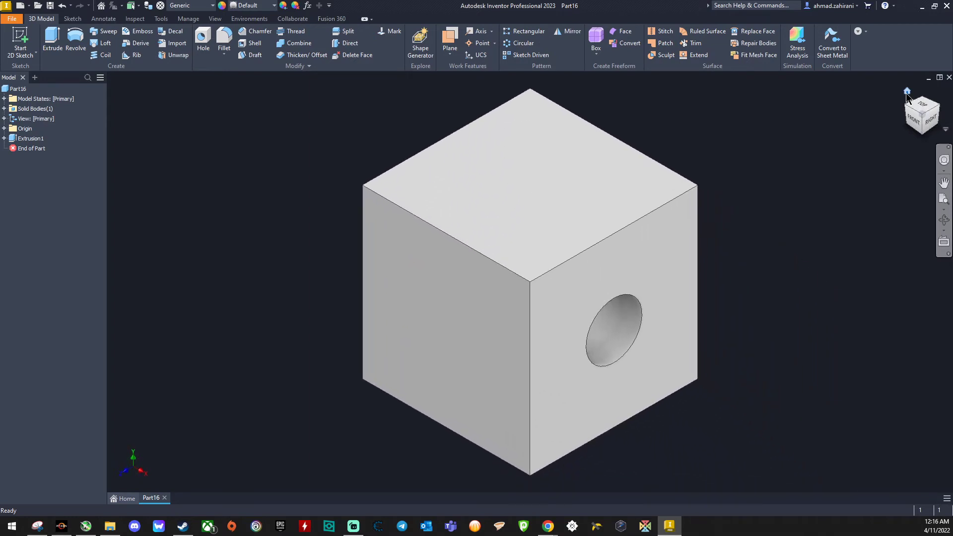
right_click(448, 307)
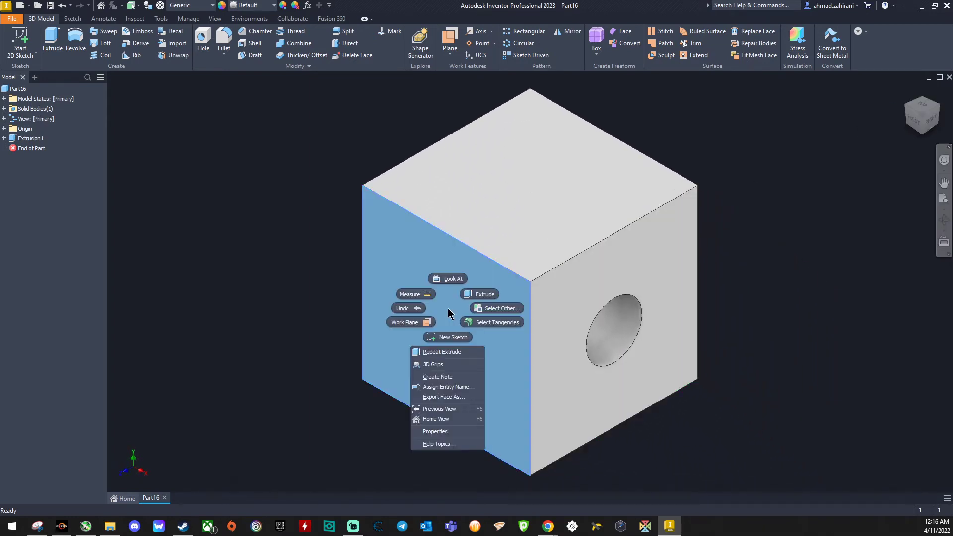
click(446, 338)
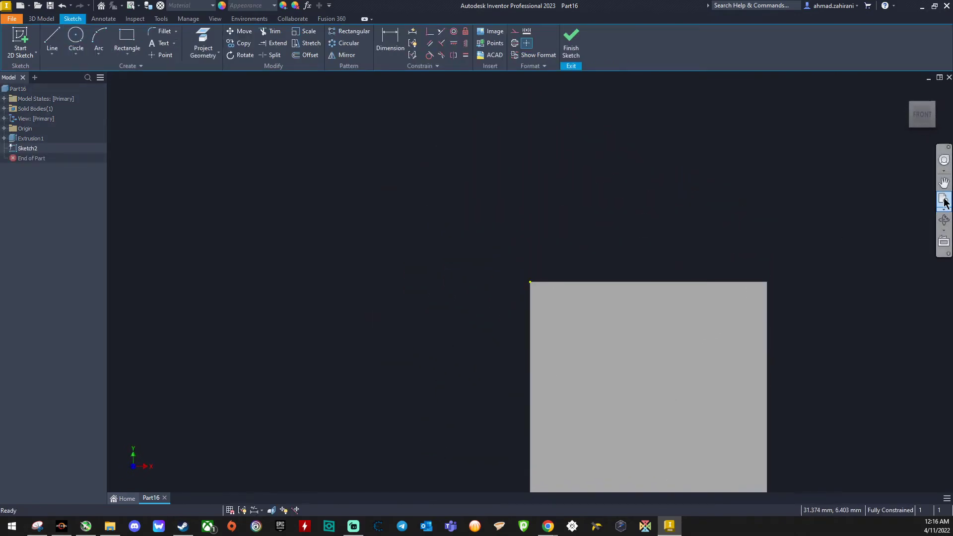
click(944, 201)
click(52, 40)
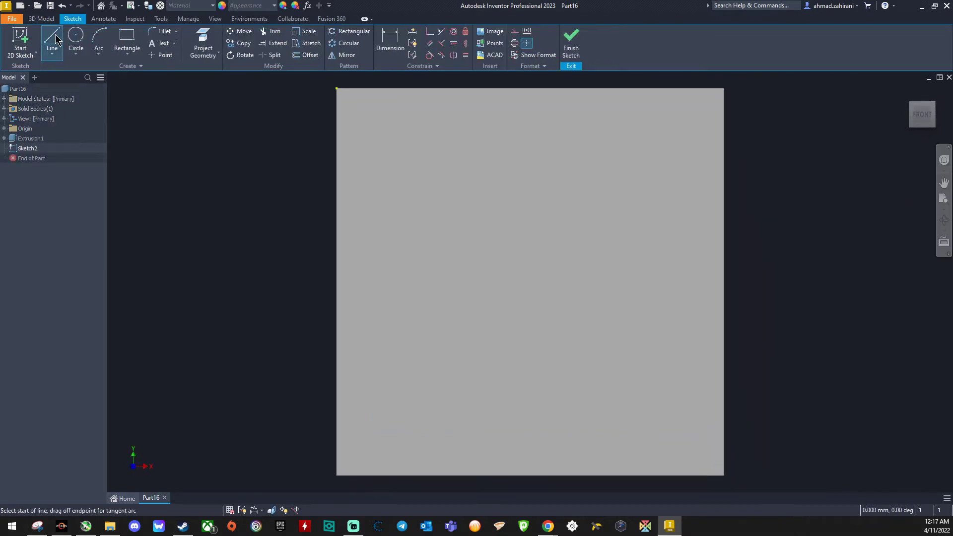
click(337, 281)
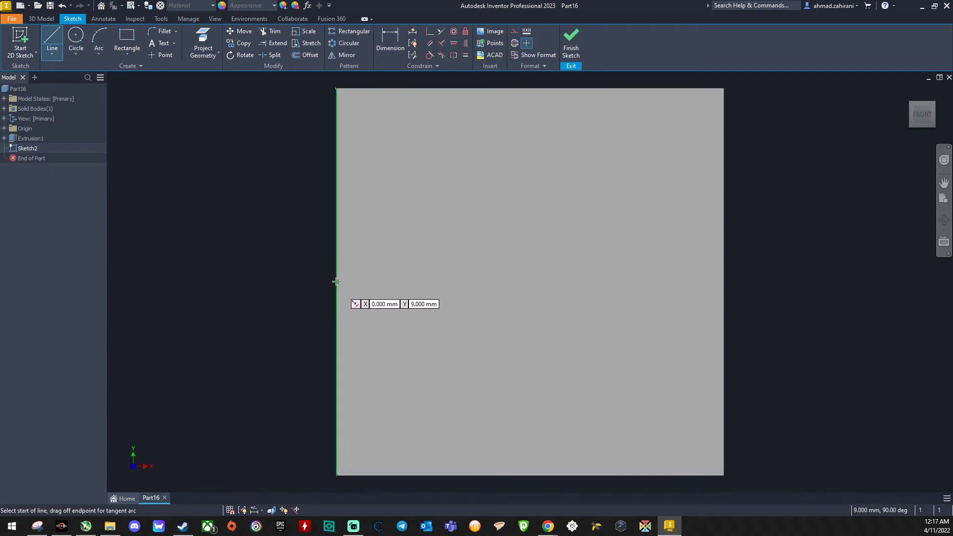
click(722, 280)
right_click(596, 226)
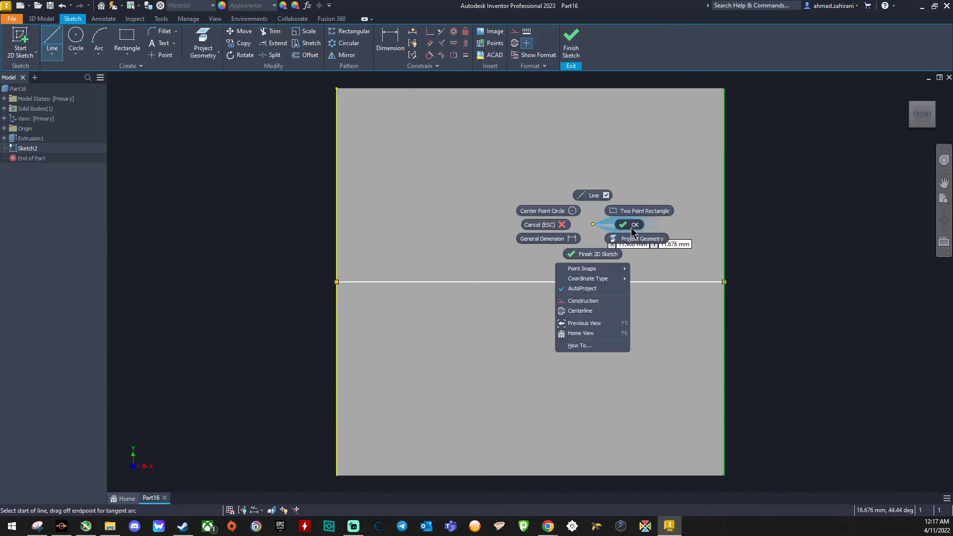
click(630, 228)
right_click(513, 282)
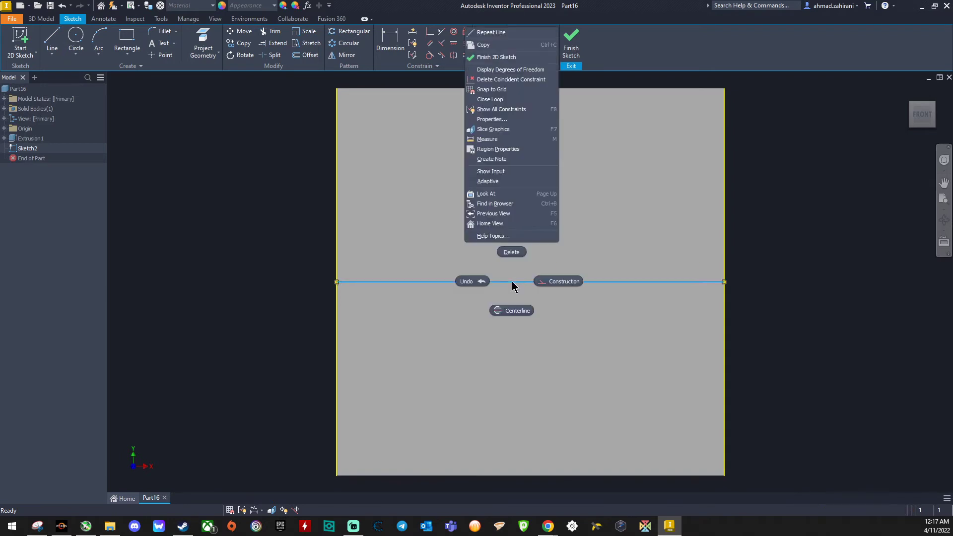
click(547, 281)
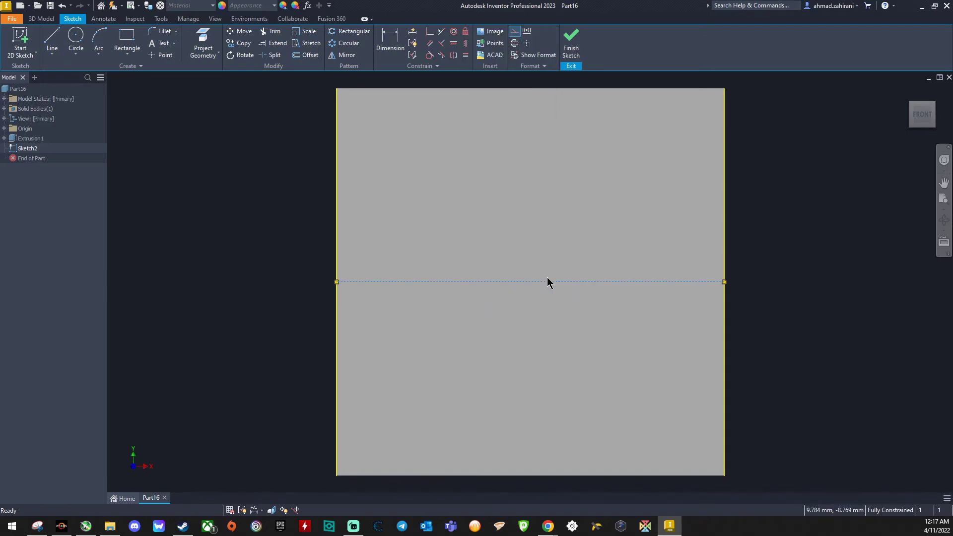
- Draw an 18 mm diameter circle centred on the construction line's midpoint and reaching the face's upper edge
click(76, 40)
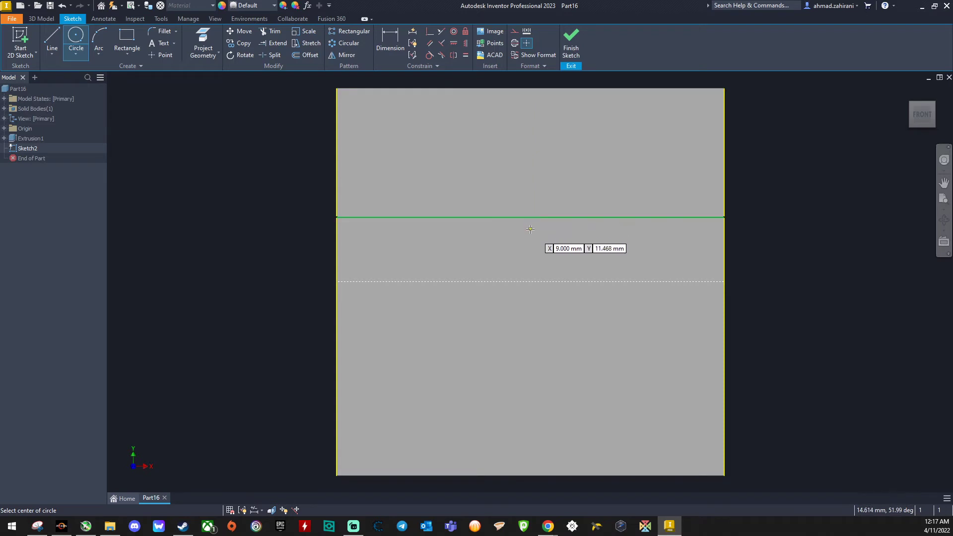
click(530, 282)
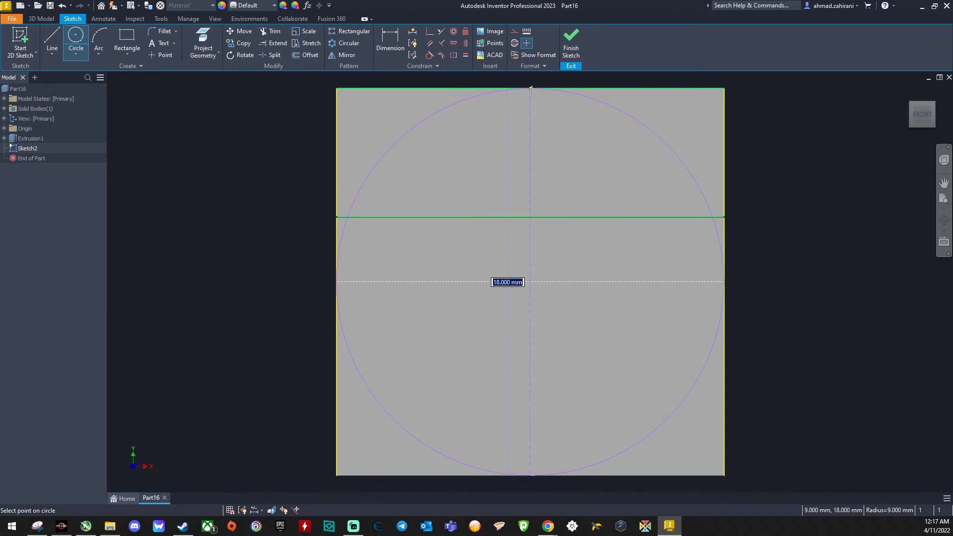
click(531, 89)
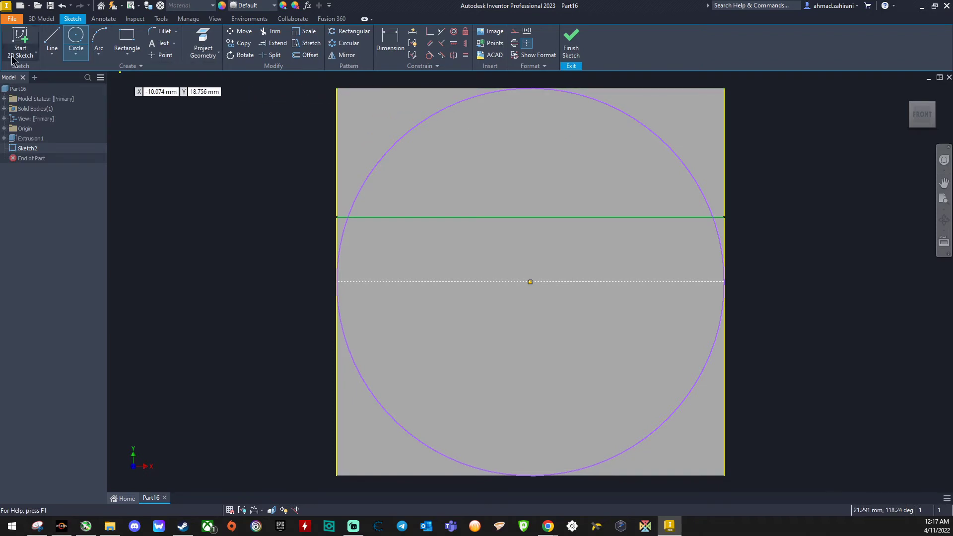
- Trace the front face's square outline with four connected lines through its corners
click(51, 39)
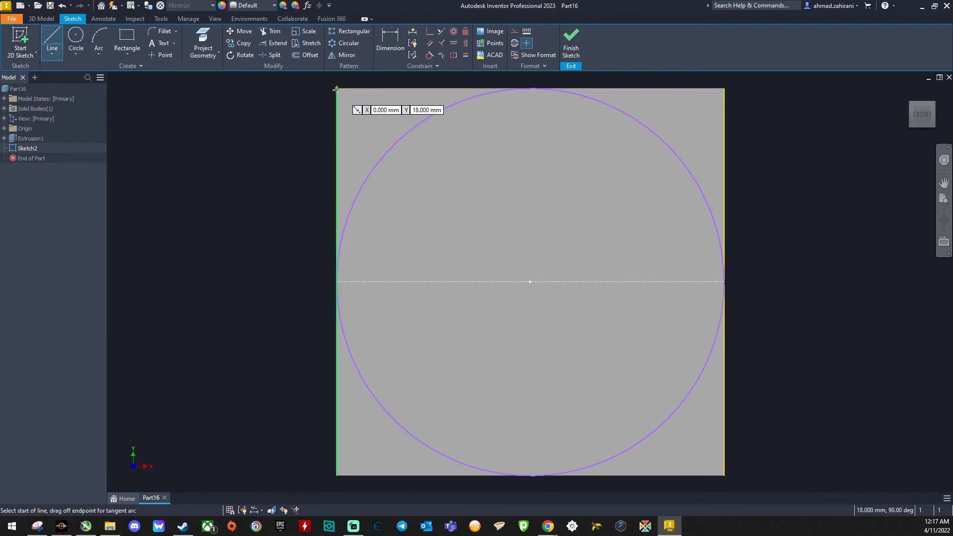
click(337, 89)
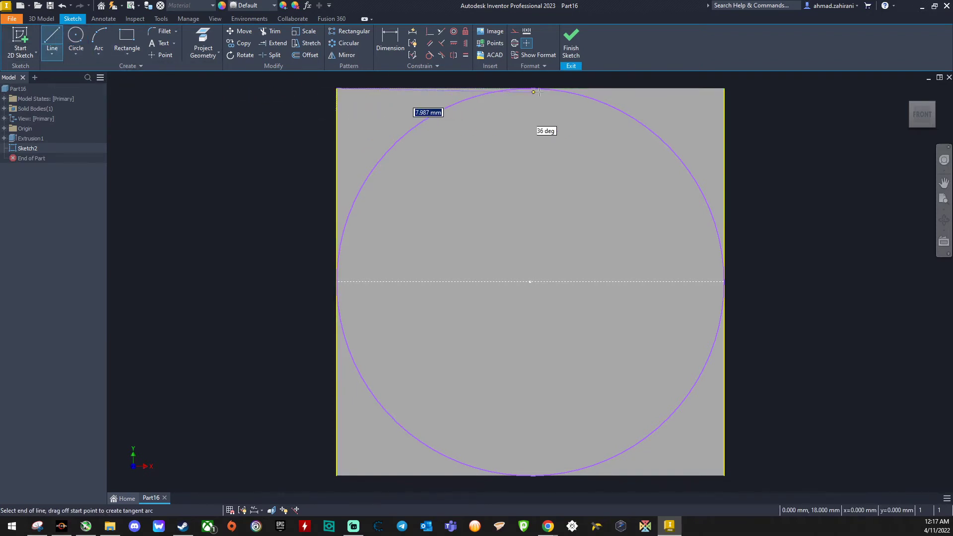
click(724, 88)
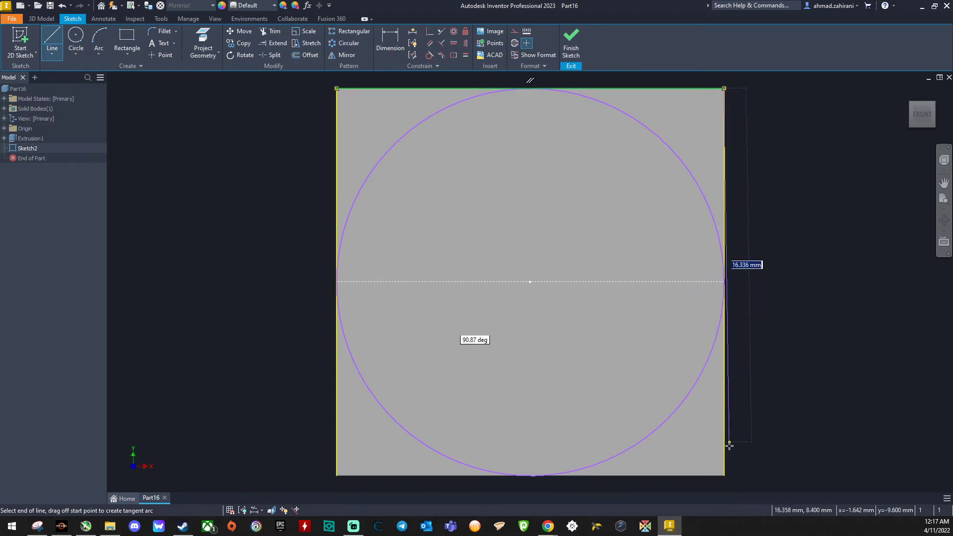
click(724, 475)
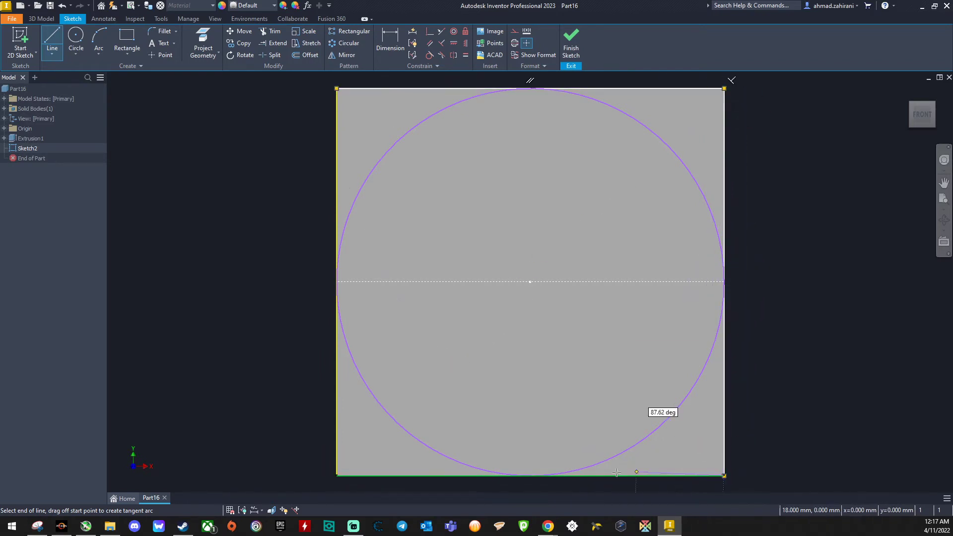
click(337, 476)
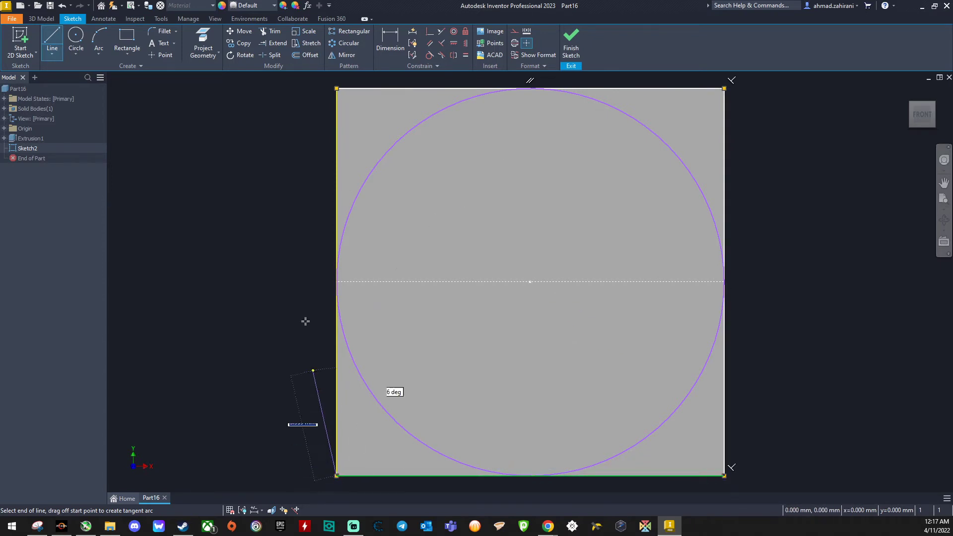
click(336, 88)
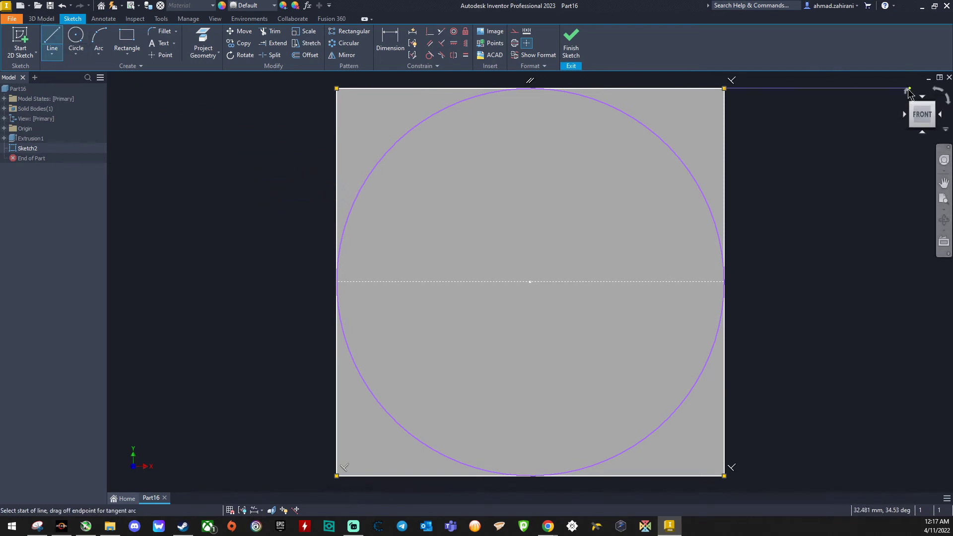
- Cut the four corner regions outside the circle 18 mm deep through the cube in the flipped direction
click(907, 94)
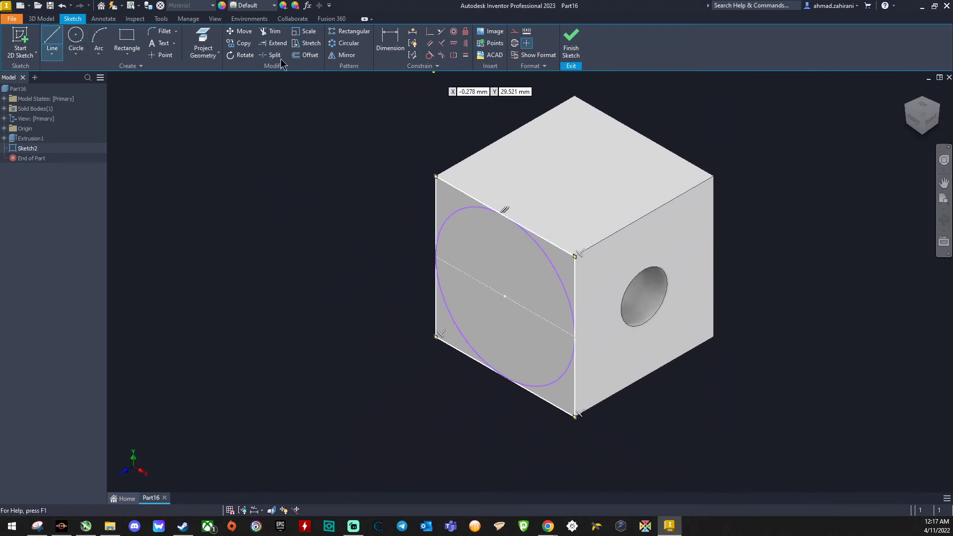
click(38, 20)
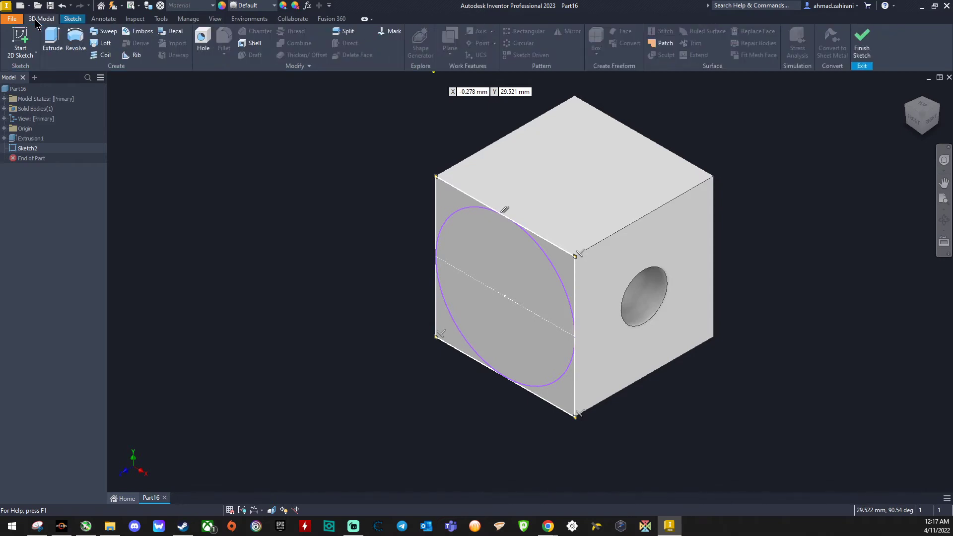
click(53, 40)
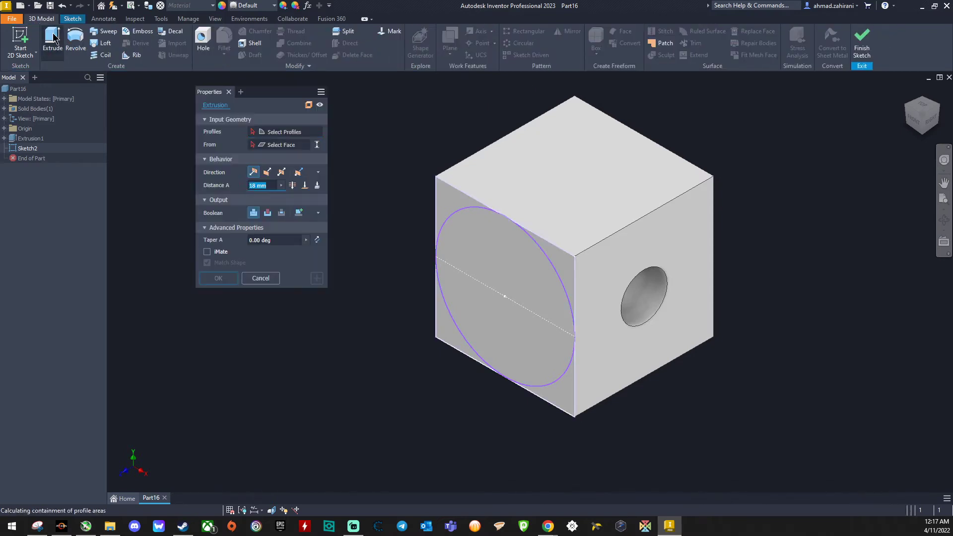
click(267, 172)
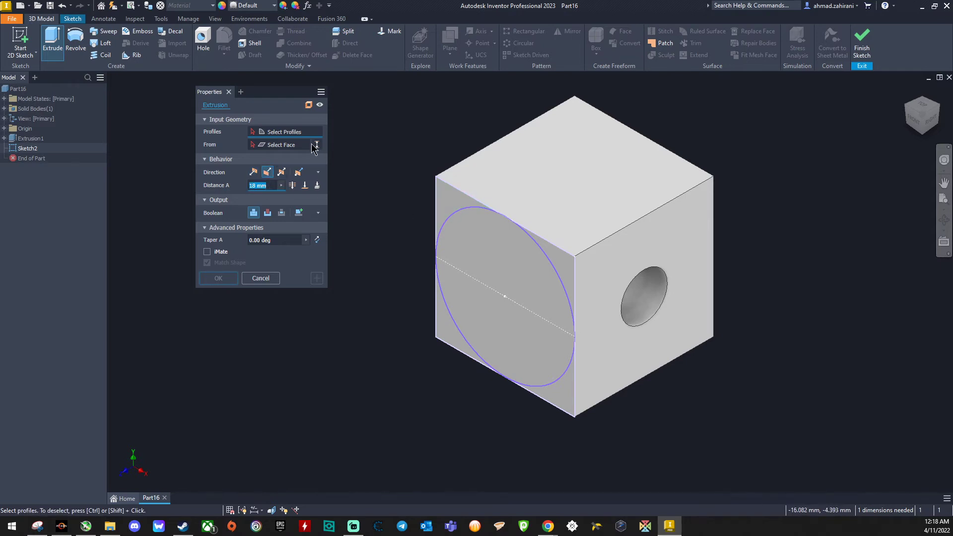
click(439, 195)
click(560, 254)
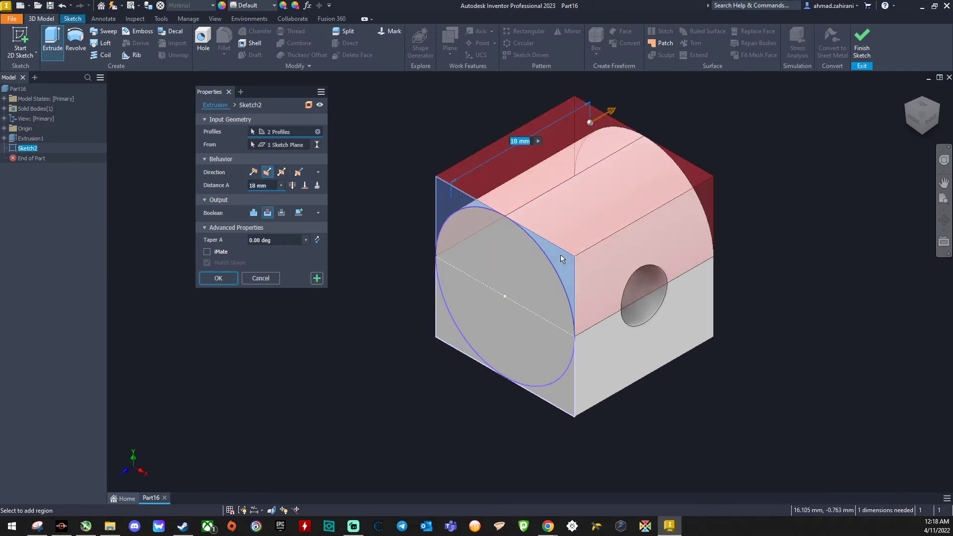
click(567, 380)
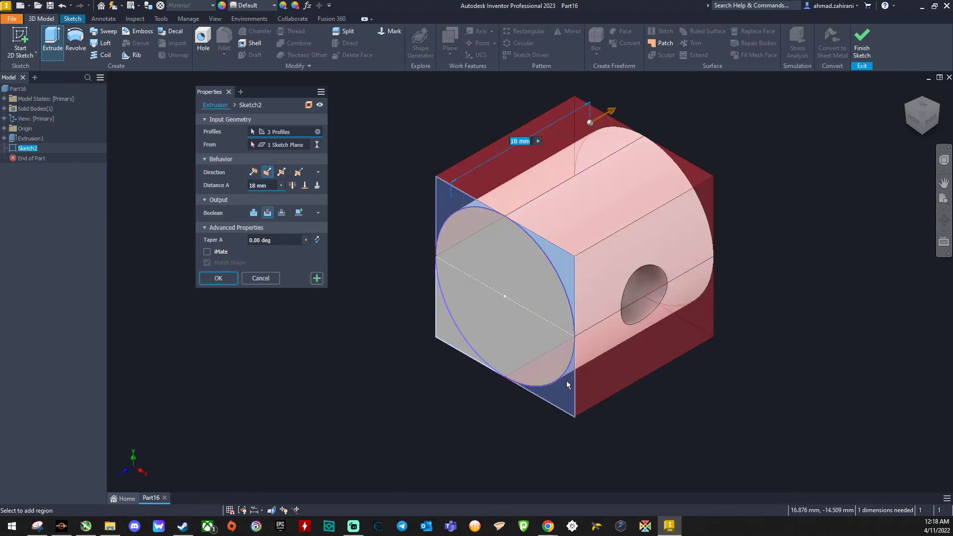
click(455, 342)
click(230, 280)
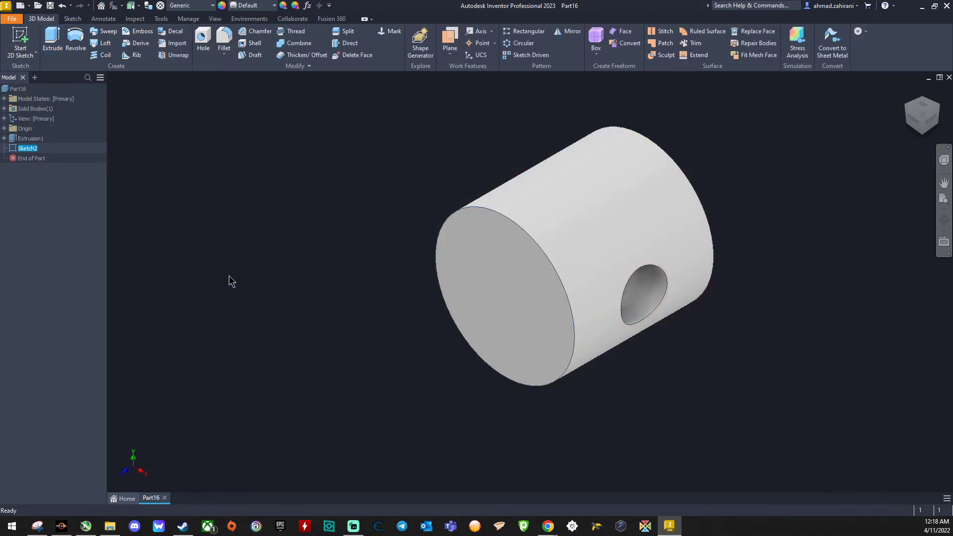
click(906, 93)
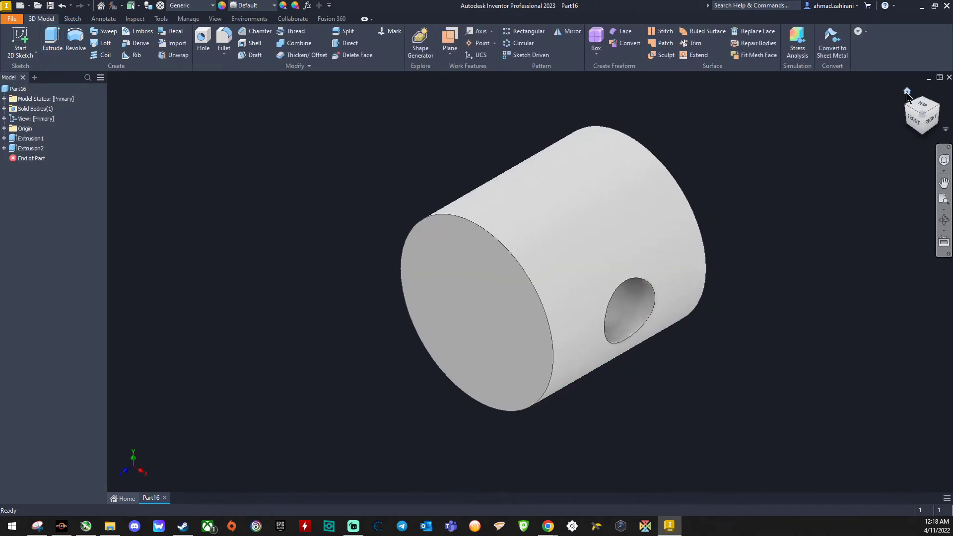
- Switch to the Snipping Tool drawing, circle the Jaw Screw's 18 mm diameter head in red, and return to the Inventor part
mouse_move(0, 80)
mouse_down()
mouse_move(334, 60)
mouse_move(246, 63)
mouse_up()
drag(232, 279, 184, 277)
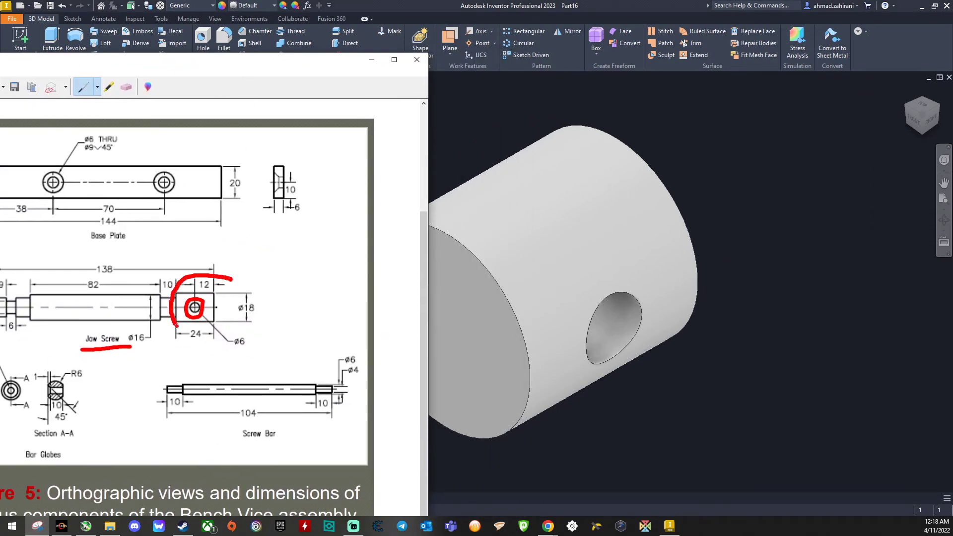
drag(176, 326, 237, 301)
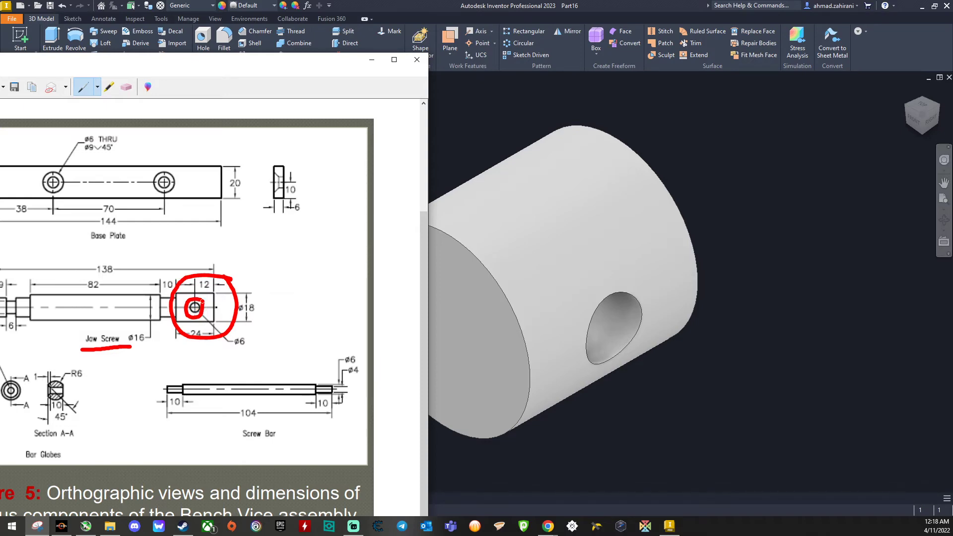
drag(191, 60, 370, 32)
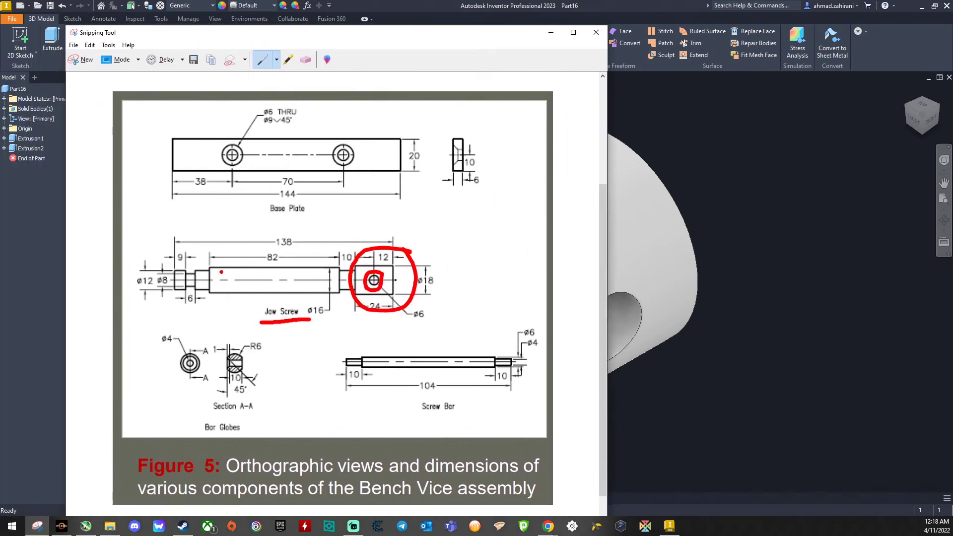
click(550, 32)
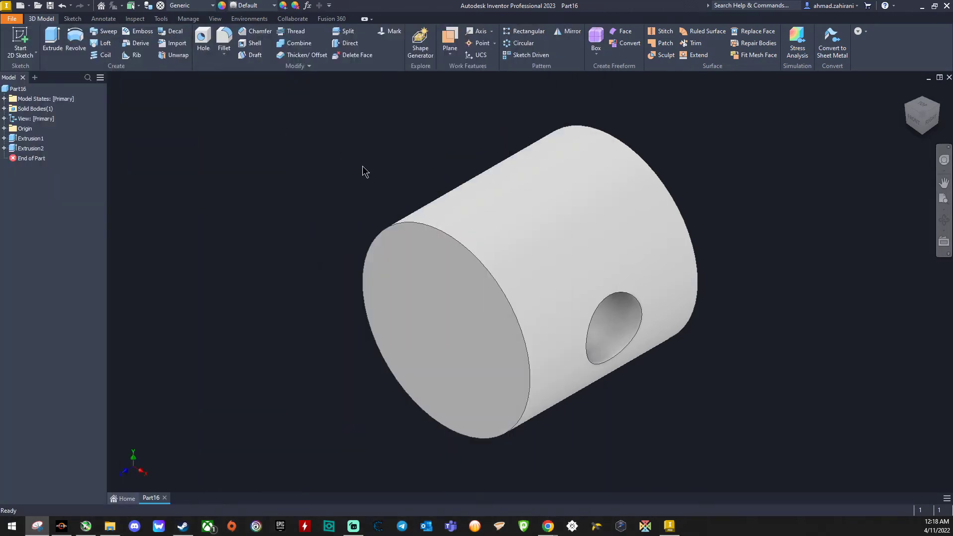
- Start a sketch on the head's flat front face and draw a 12 mm diameter circle centred on it
right_click(413, 273)
click(413, 297)
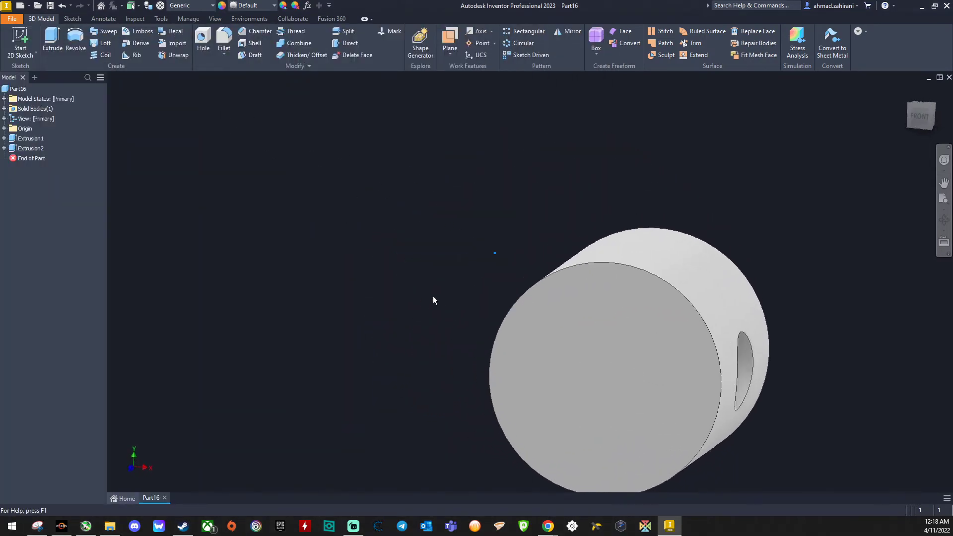
click(944, 199)
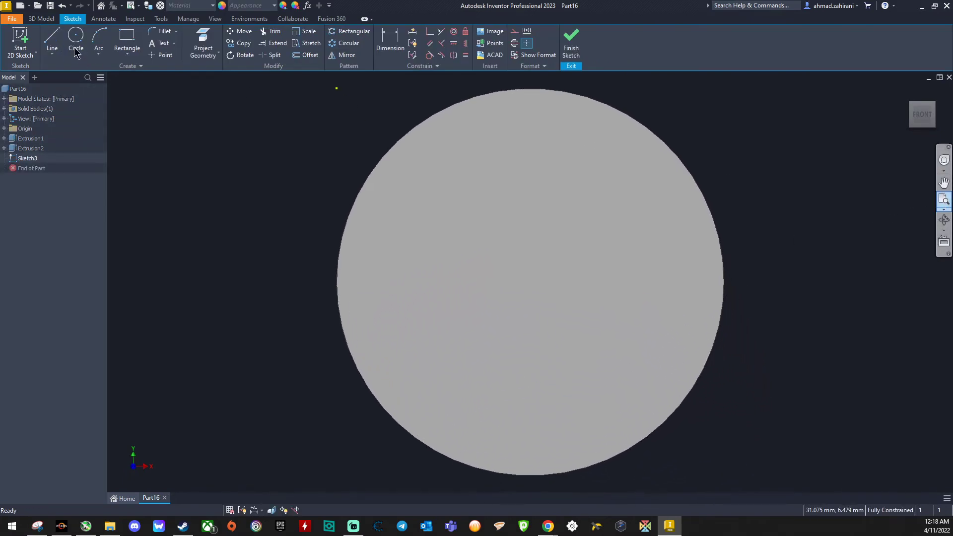
click(76, 50)
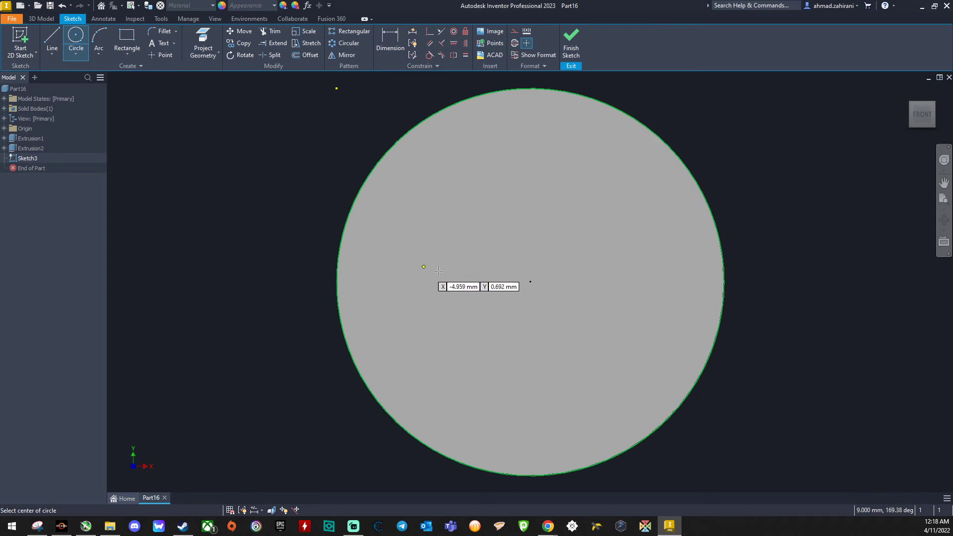
click(530, 281)
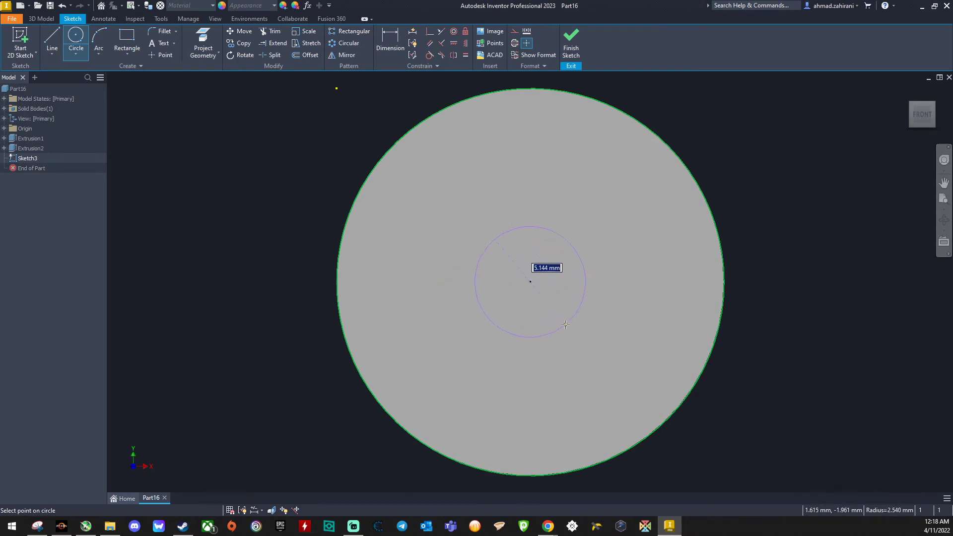
text(12)
key(Tab)
key(Return)
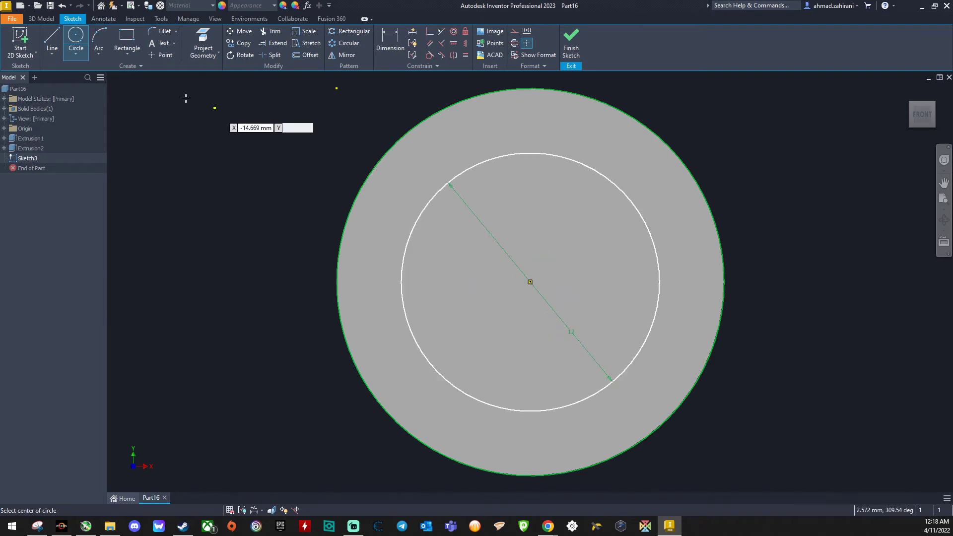
- Extrude the 12 mm circle 10 mm outward from the head's front face to form the neck
click(41, 18)
click(52, 40)
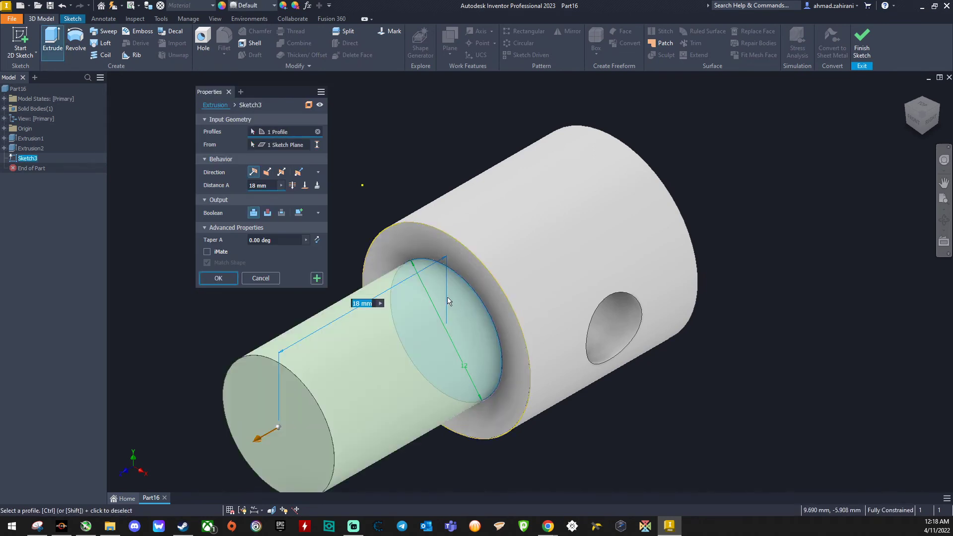
click(251, 187)
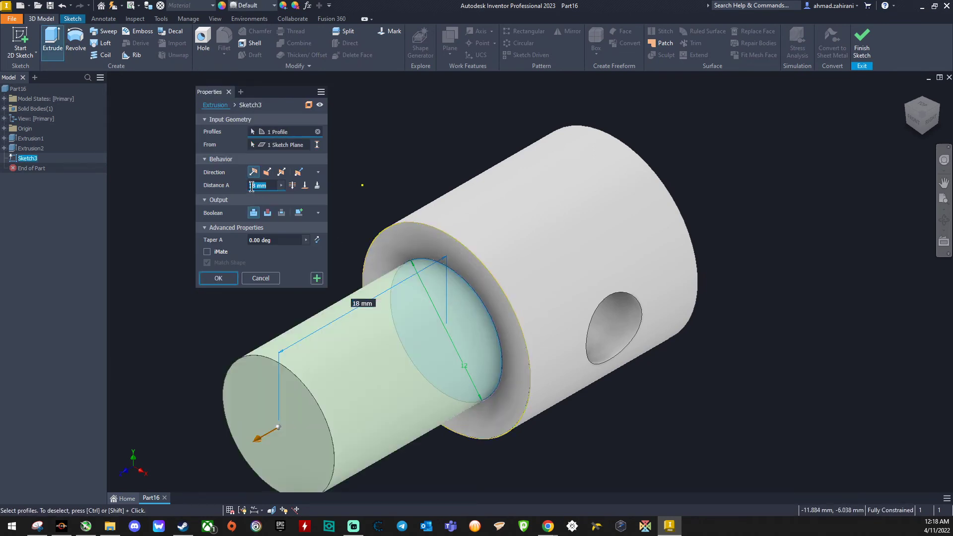
text(10)
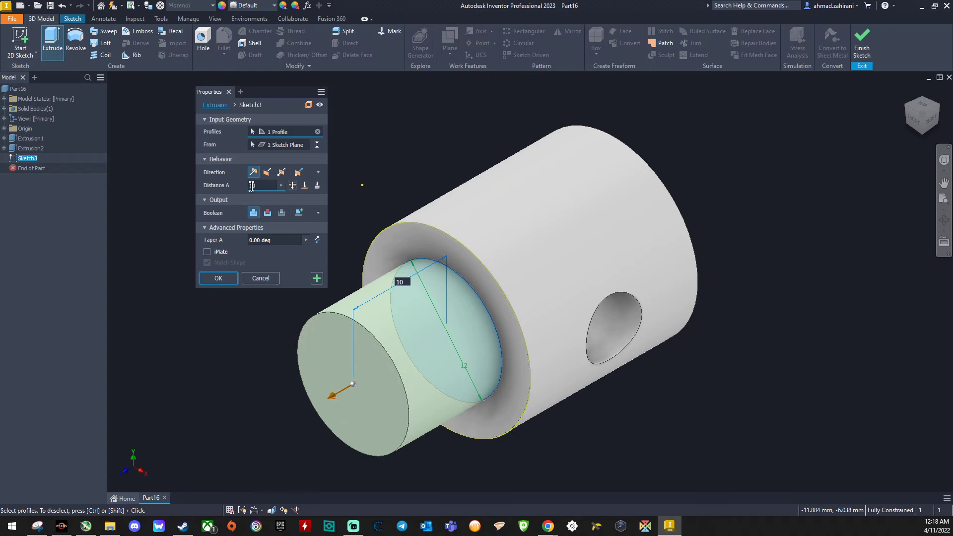
click(219, 278)
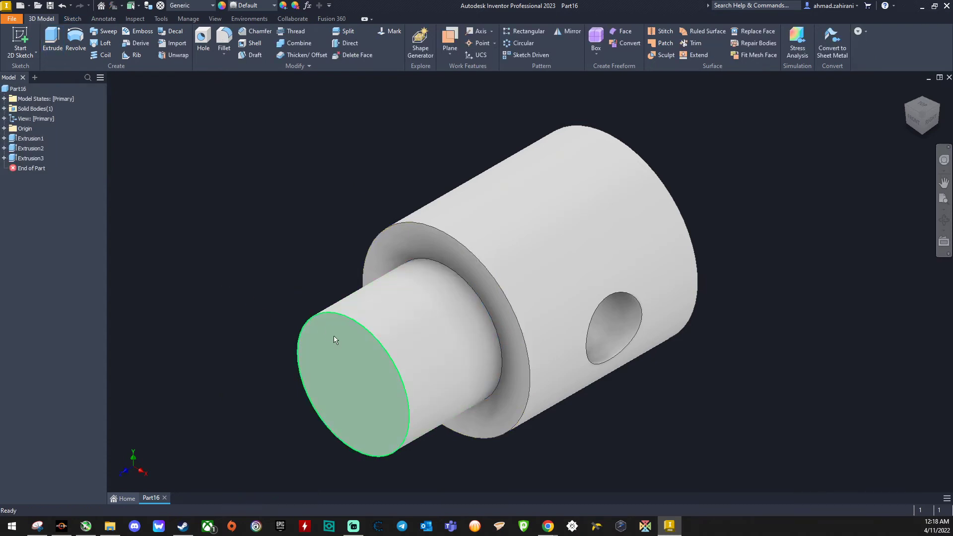
- Start a sketch on the neck's end face and draw an 18 mm diameter circle centred on it
right_click(349, 363)
click(349, 395)
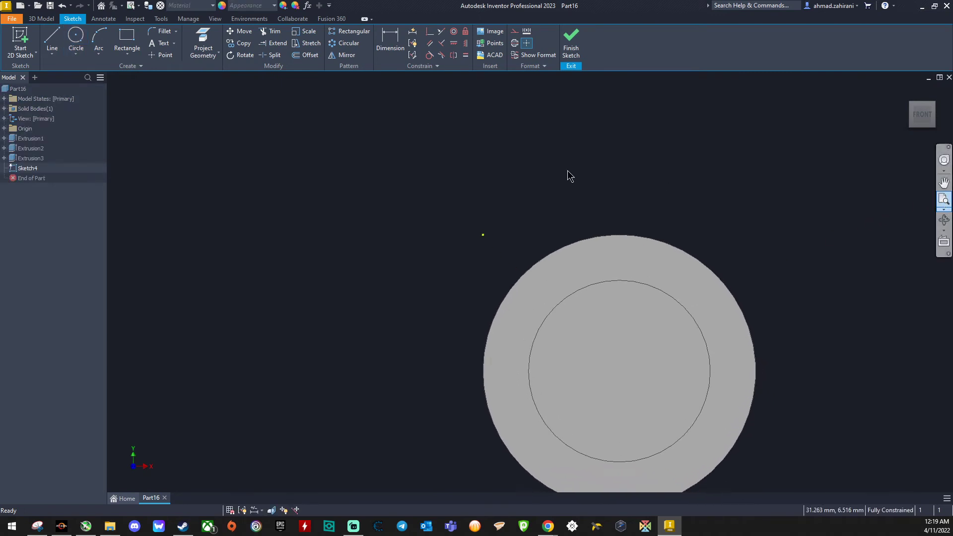
click(77, 41)
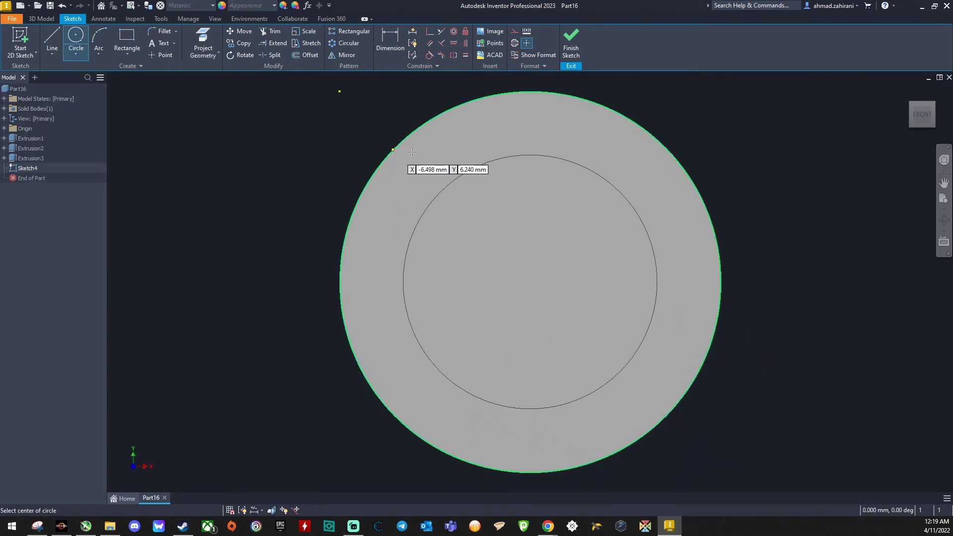
click(531, 282)
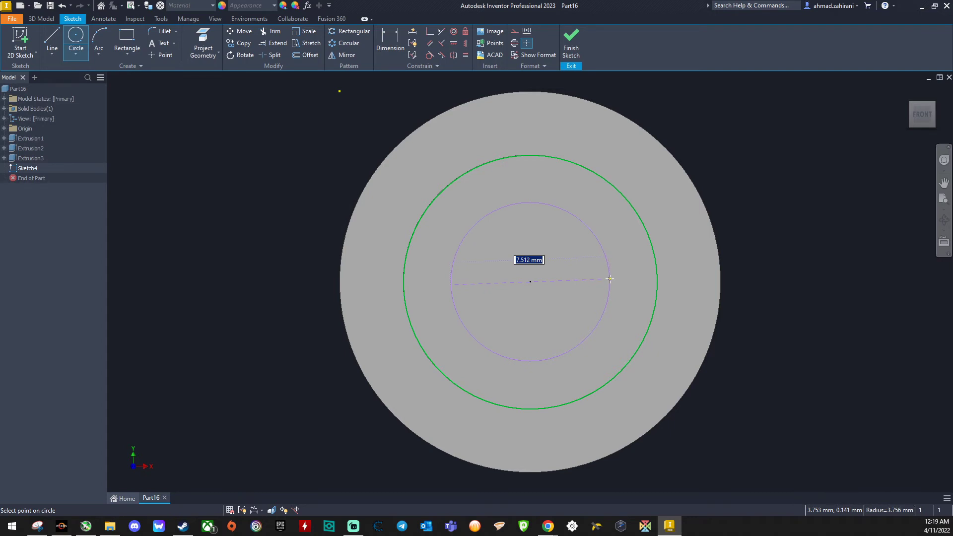
text(18)
key(Return)
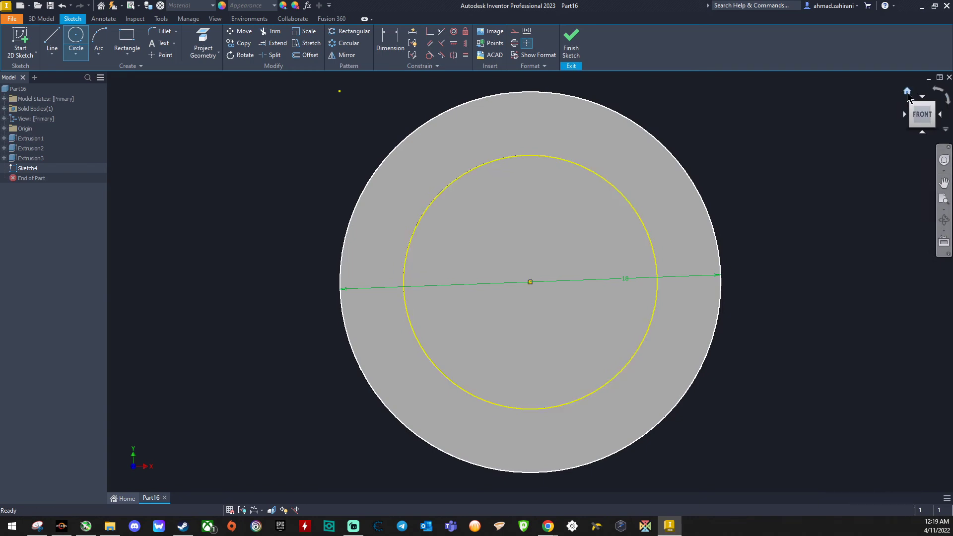
- Extrude the outer ring and inner circle profiles together 82 mm away from the neck to form the solid shaft
click(907, 91)
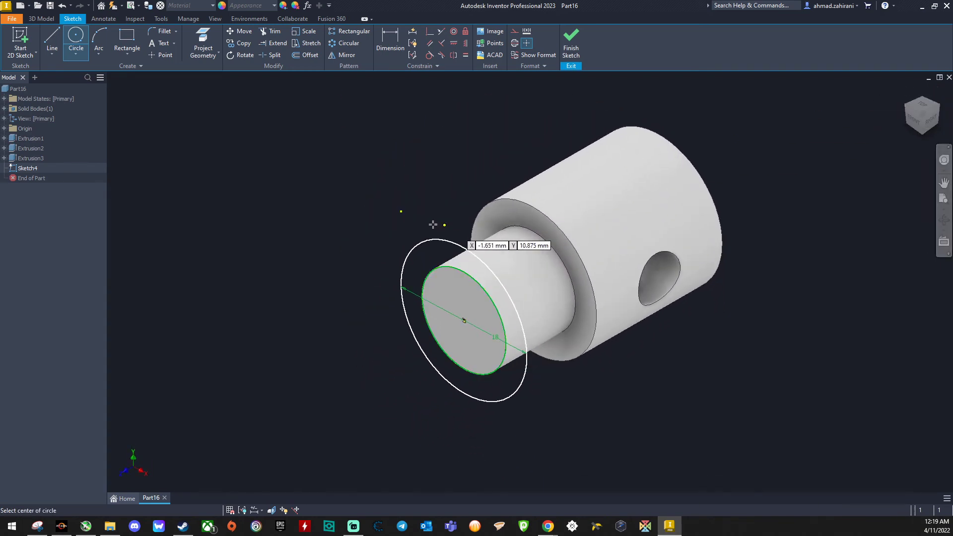
click(41, 19)
click(52, 42)
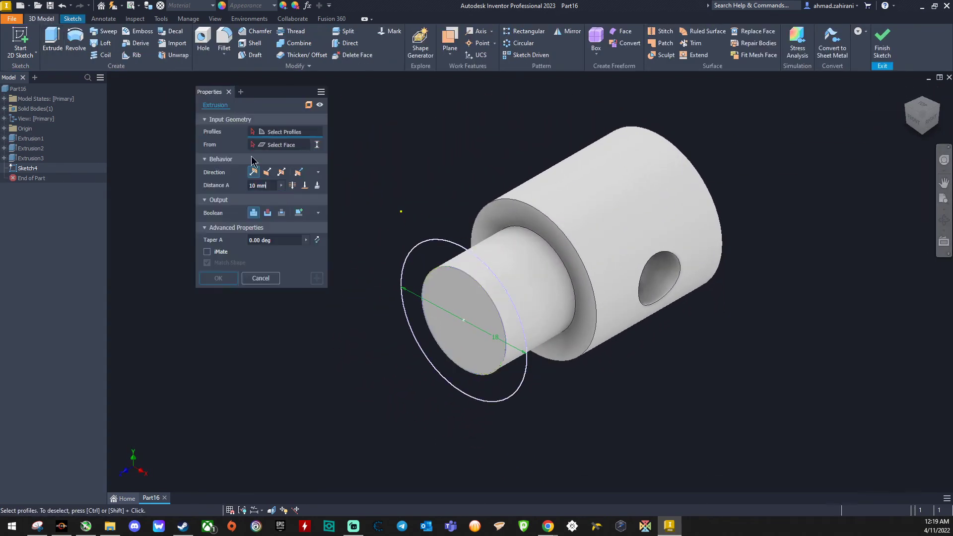
click(436, 254)
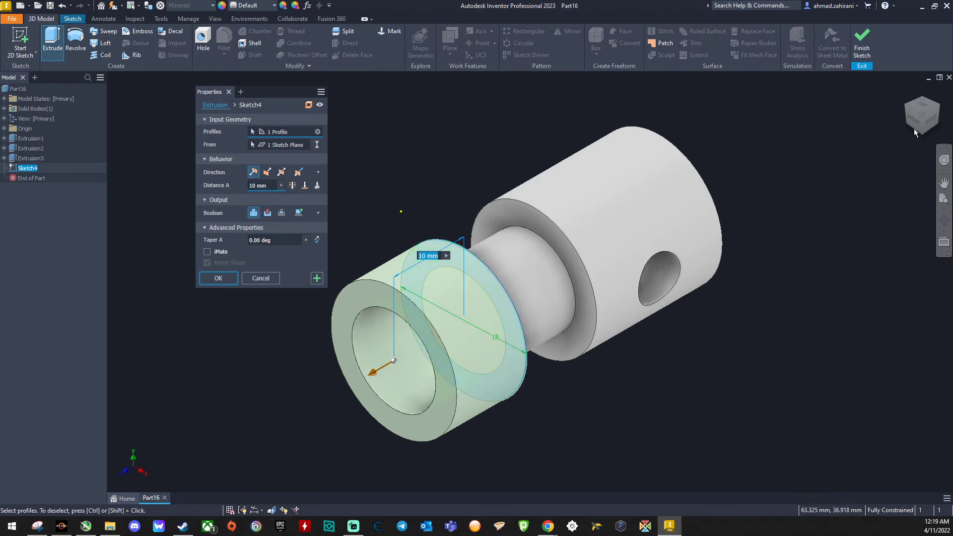
drag(919, 120, 939, 103)
click(441, 331)
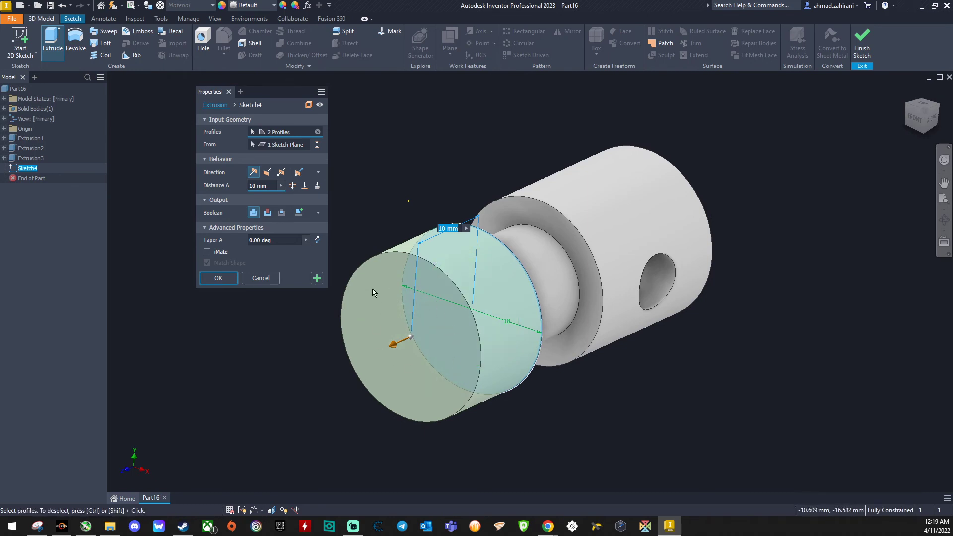
click(253, 186)
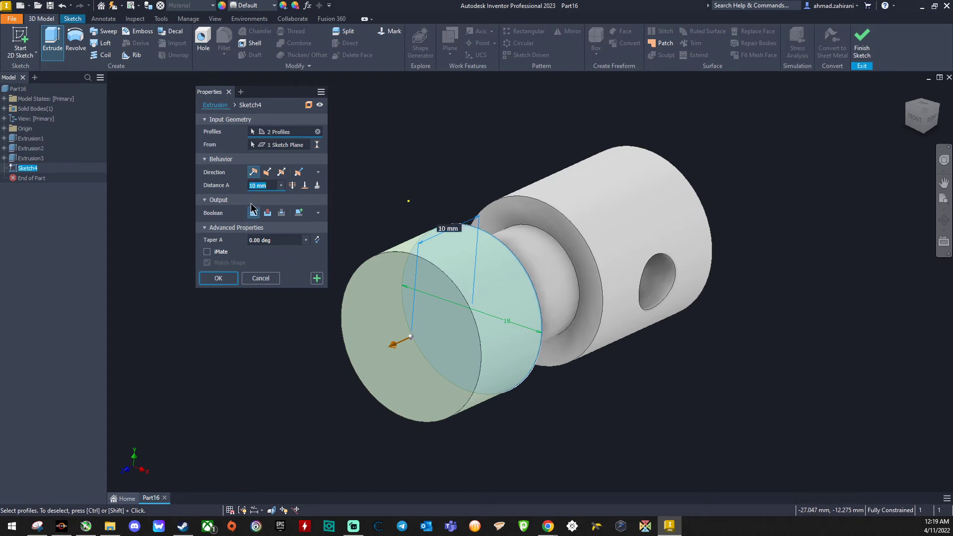
key(Return)
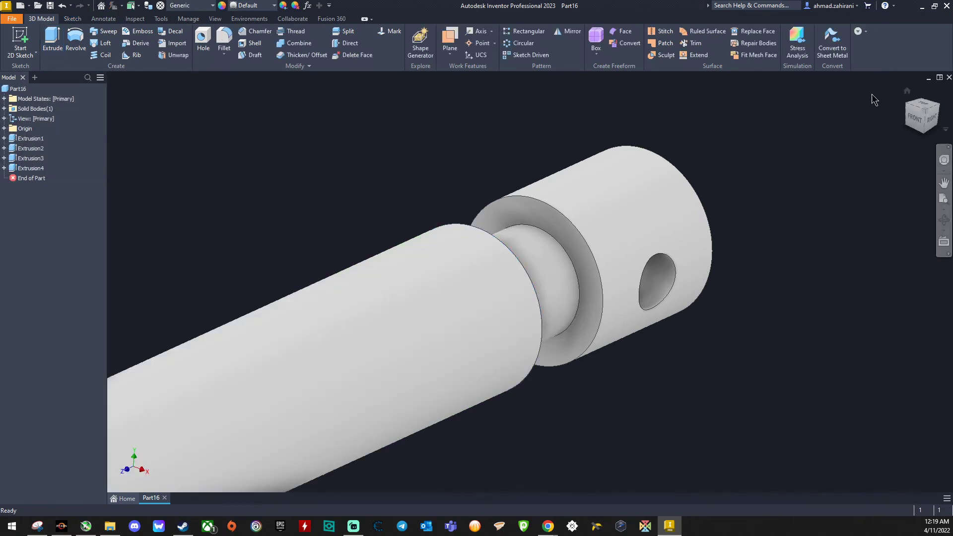
click(907, 92)
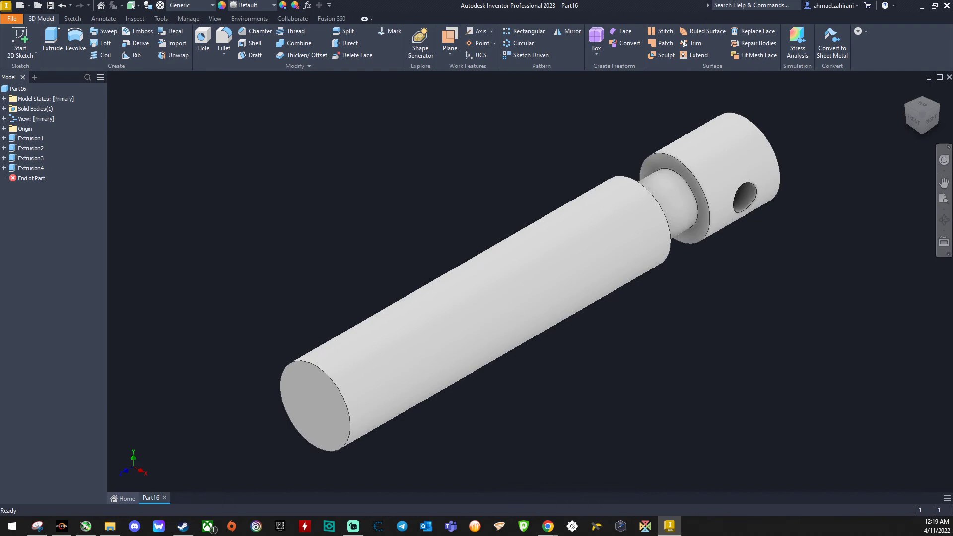
- Switch to the Snipping Tool drawing, outline the Jaw Screw's shaft, neck and head in red, and return to the Inventor part
key(alt+Tab)
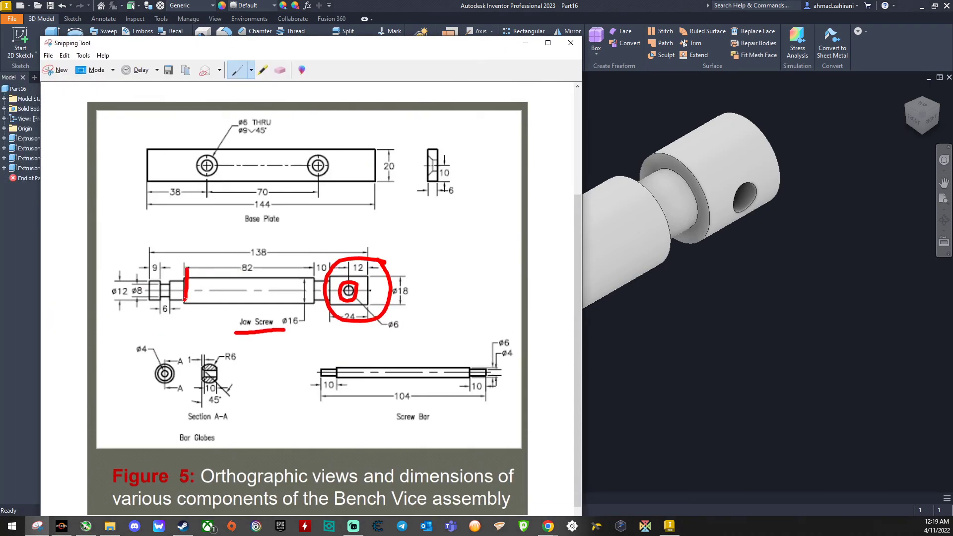
mouse_move(184, 300)
mouse_down()
mouse_move(194, 316)
mouse_move(403, 328)
mouse_up()
mouse_move(406, 259)
mouse_down()
mouse_move(237, 258)
mouse_move(186, 280)
mouse_up()
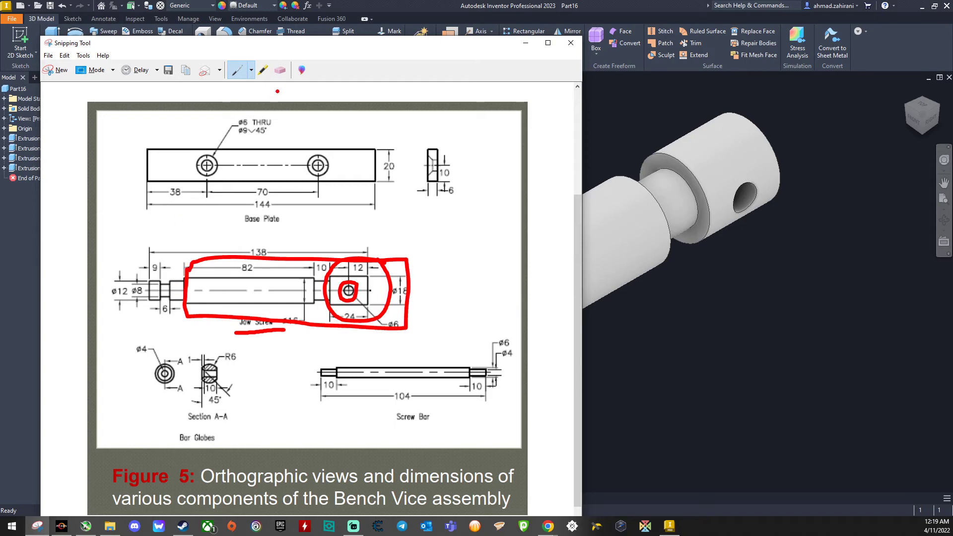
click(525, 43)
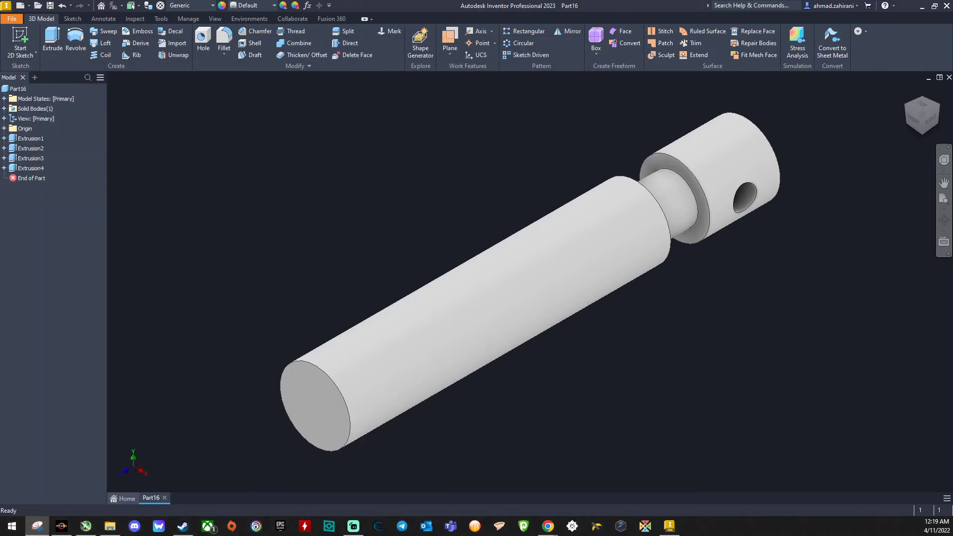
- Start a sketch on the shaft's free end face and draw an 8 mm diameter circle centred on it
right_click(312, 399)
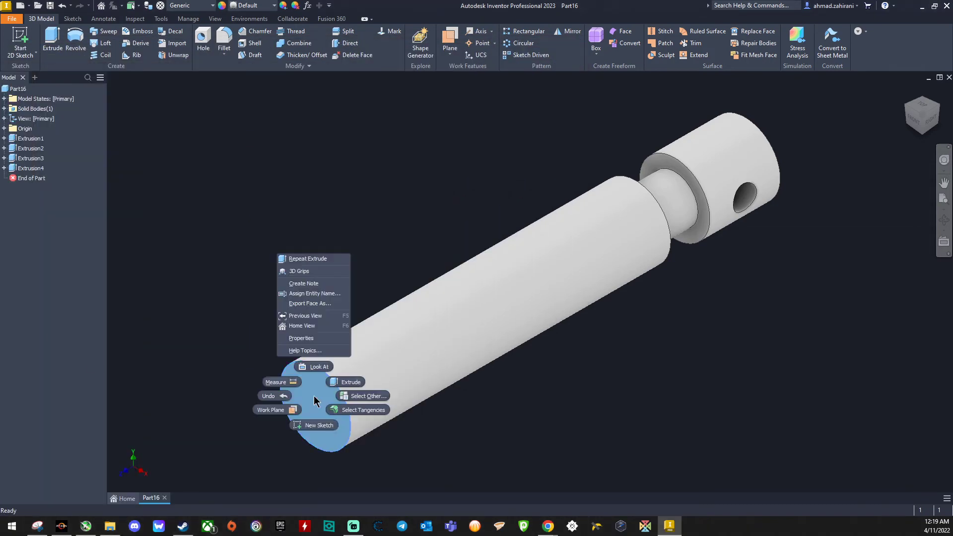
click(318, 426)
click(943, 199)
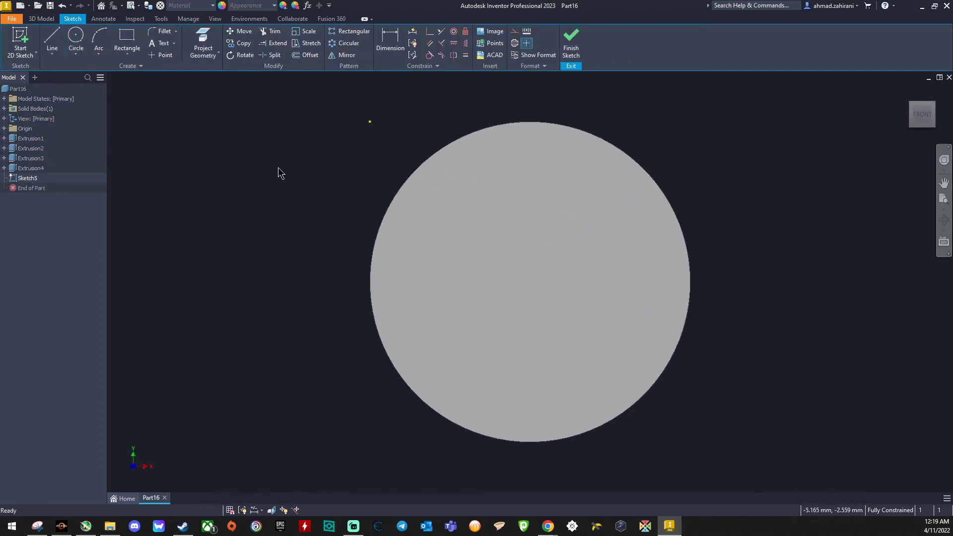
click(77, 38)
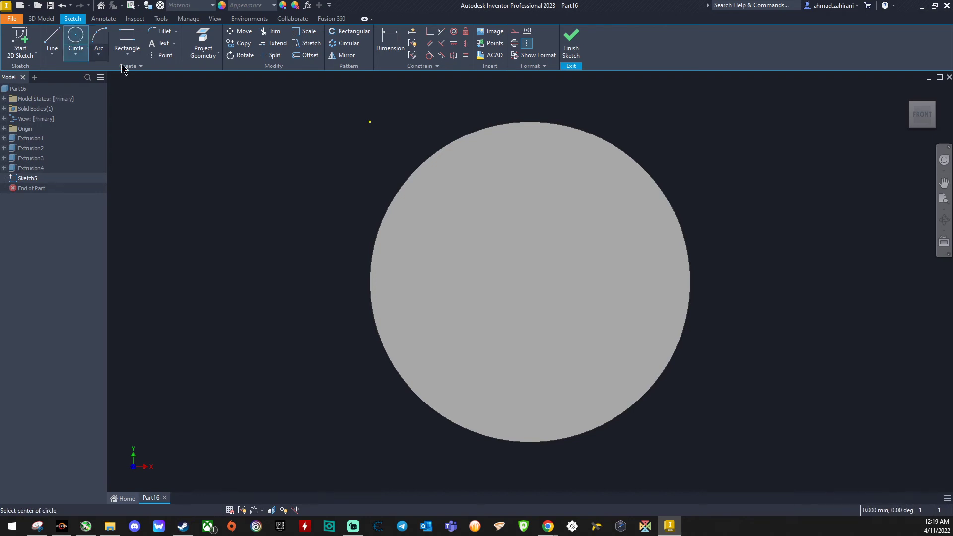
click(530, 282)
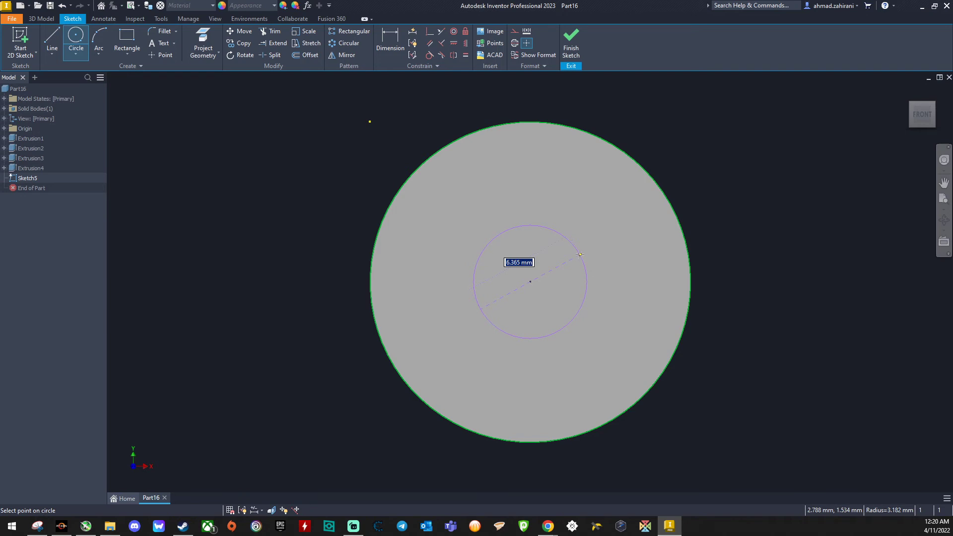
text(8)
key(Return)
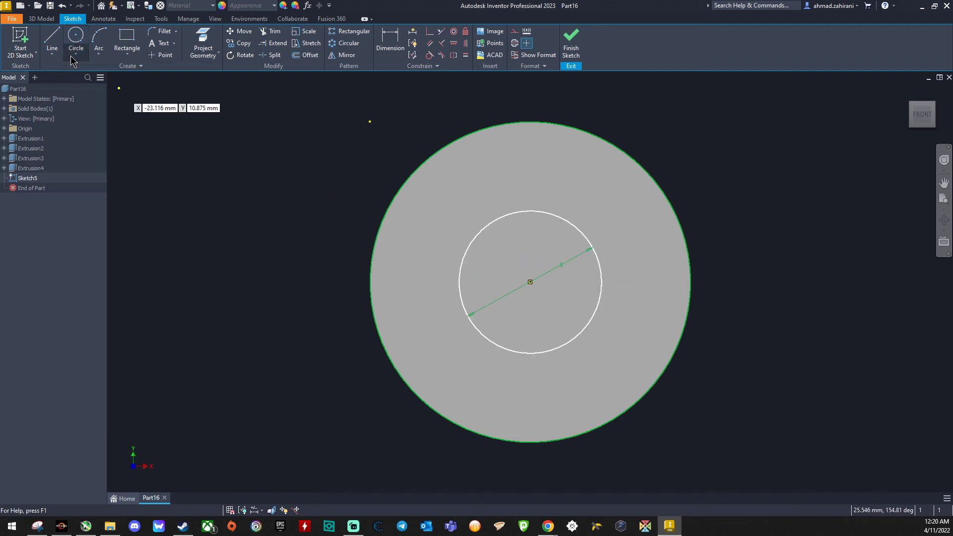
- Extrude the 8 mm circle outward from the shaft's end face as a short joined stub
click(41, 19)
click(52, 42)
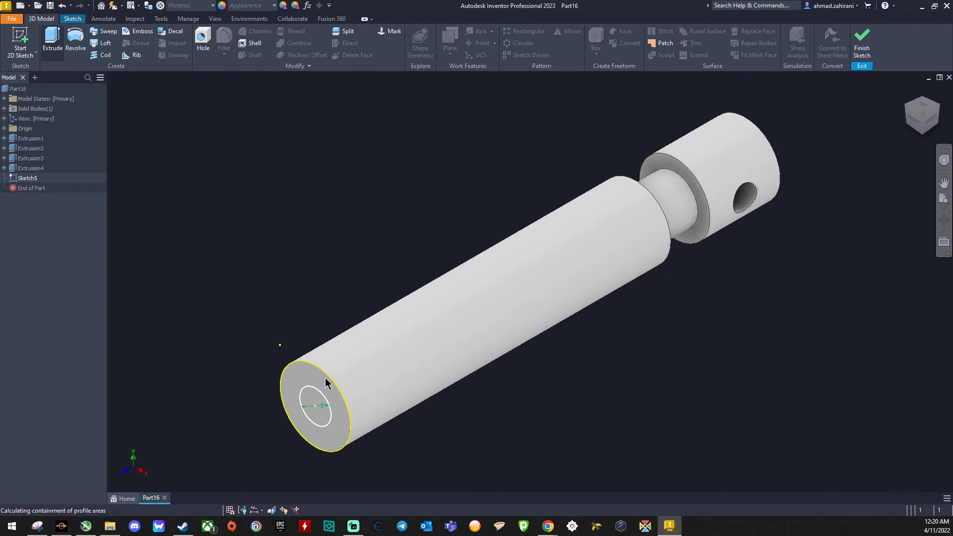
click(318, 400)
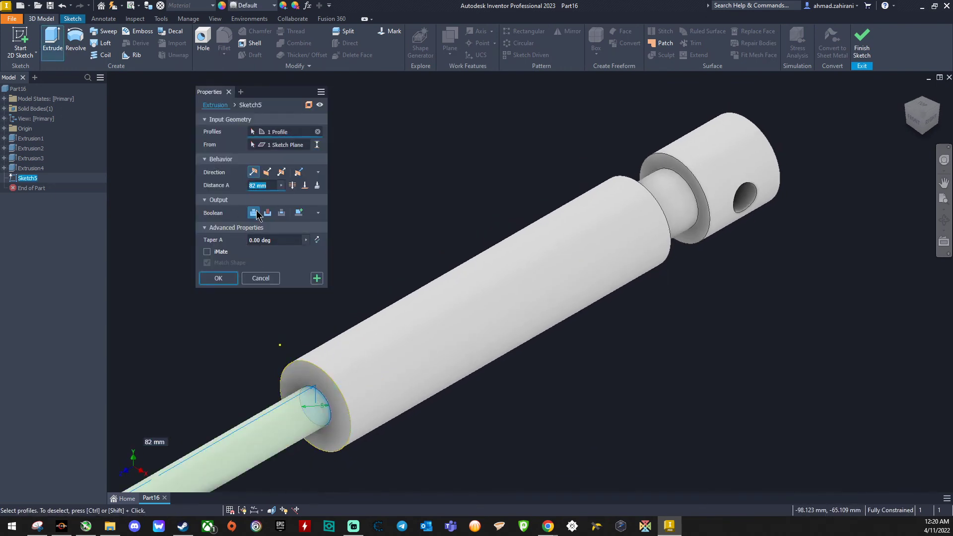
key(Return)
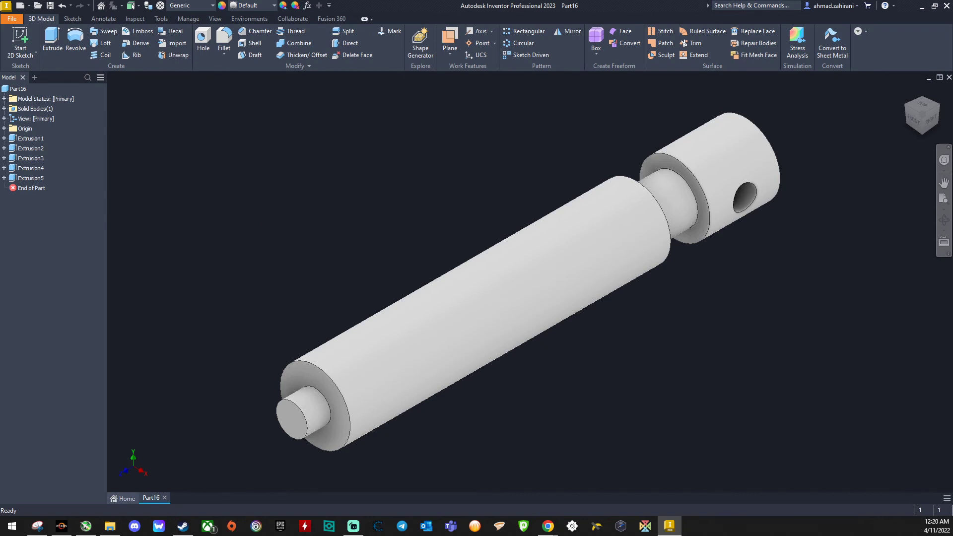
- In the Snipping Tool drawing, erase the red outline, mark the step beside the 82 mm shaft with an arrow, and return to Inventor
key(alt+Tab)
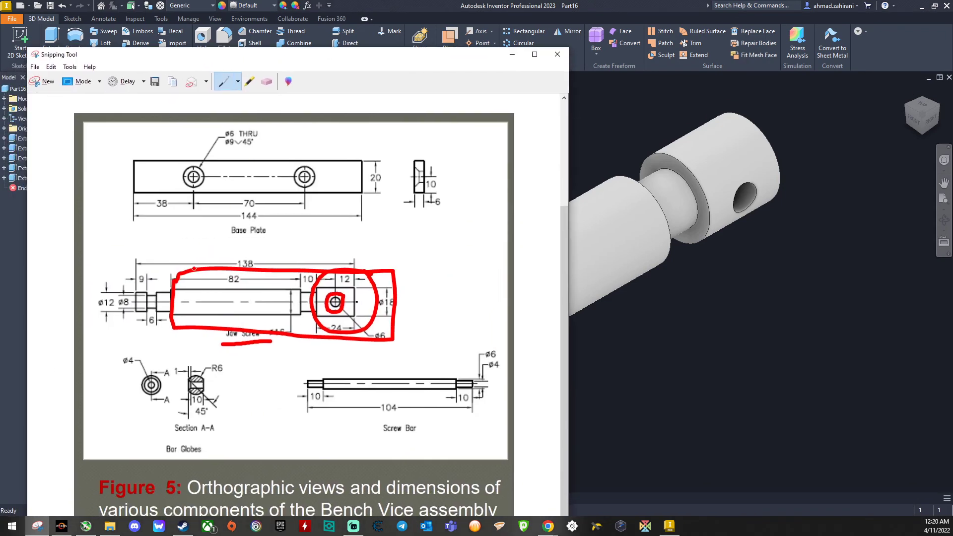
click(266, 81)
click(211, 335)
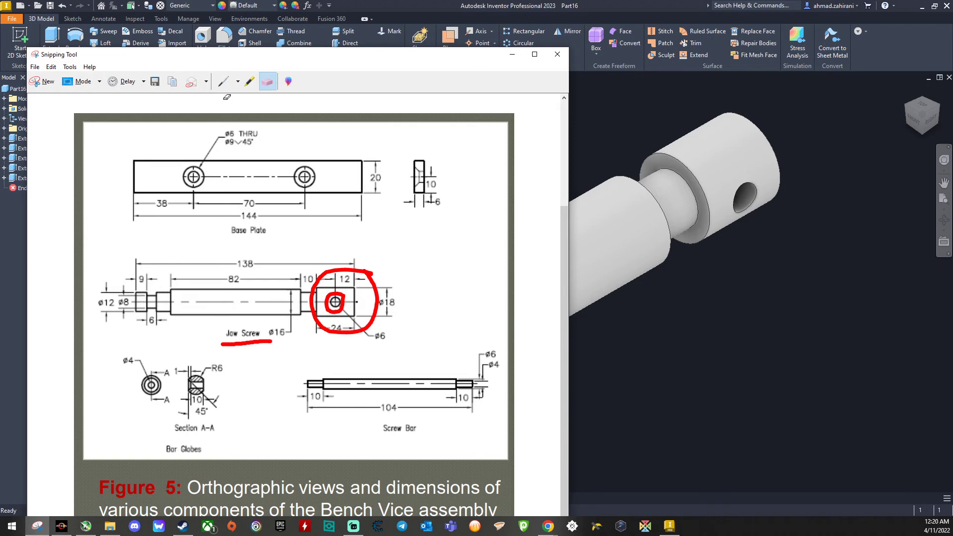
click(223, 82)
mouse_move(164, 292)
mouse_down()
mouse_move(164, 256)
mouse_move(173, 257)
mouse_up()
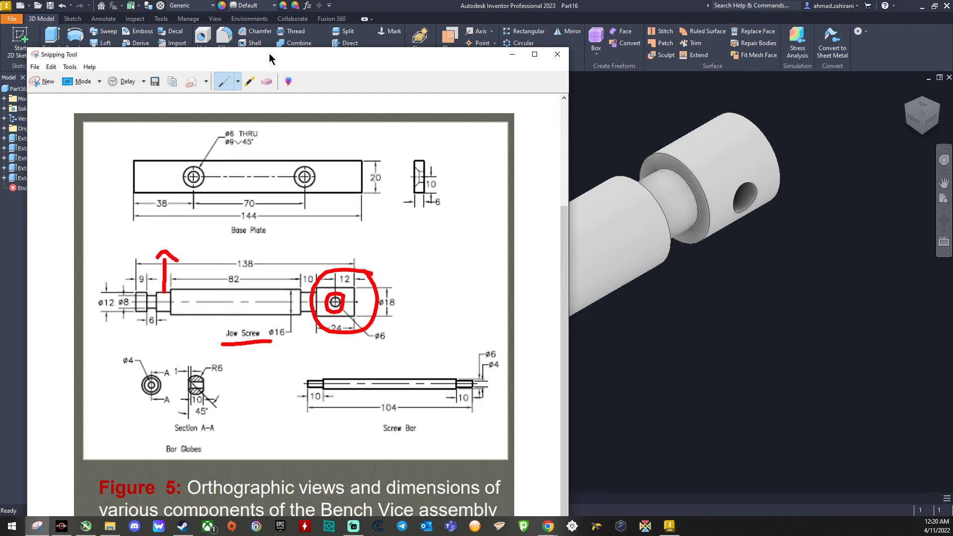
drag(270, 55, 0, 41)
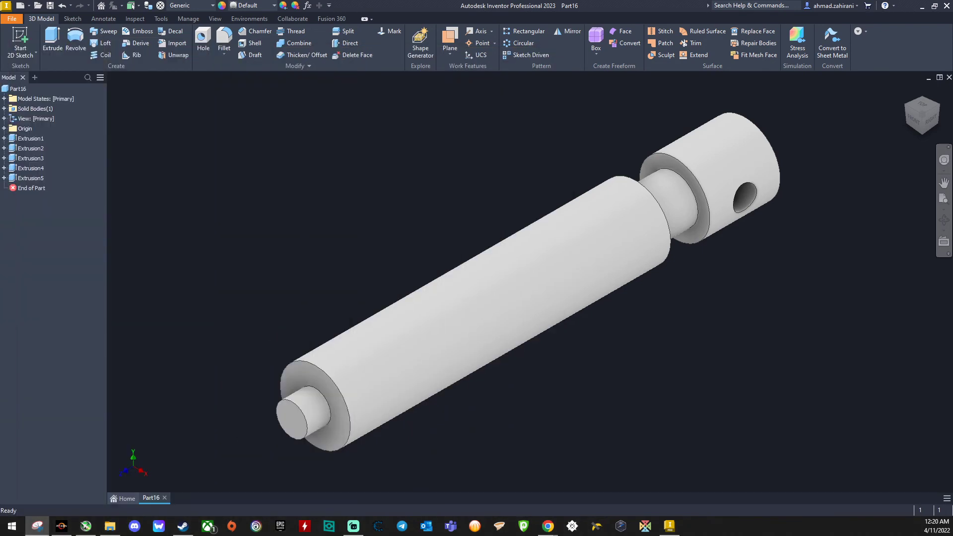
- Delete the 8 mm stub extrusion on the shaft's free end together with its consumed sketch
click(29, 178)
right_click(30, 181)
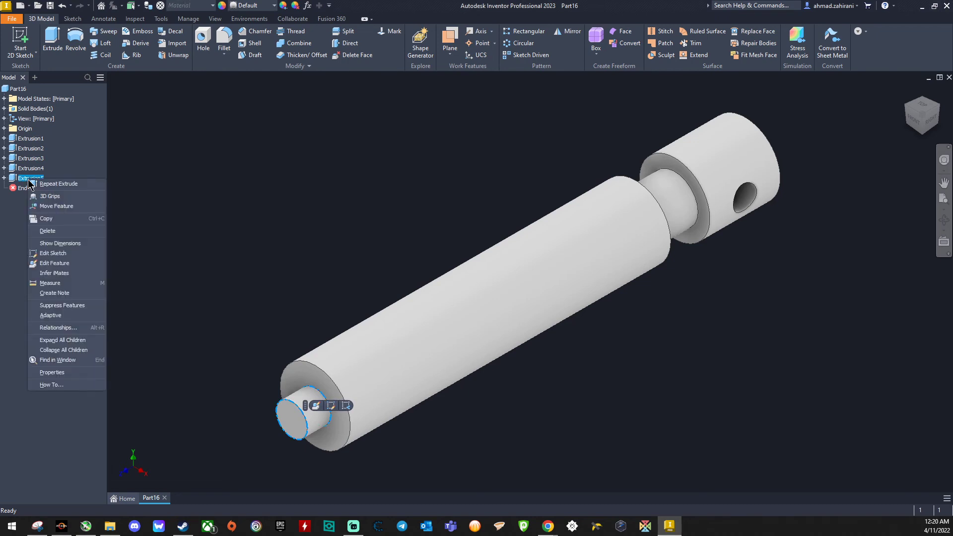
click(58, 232)
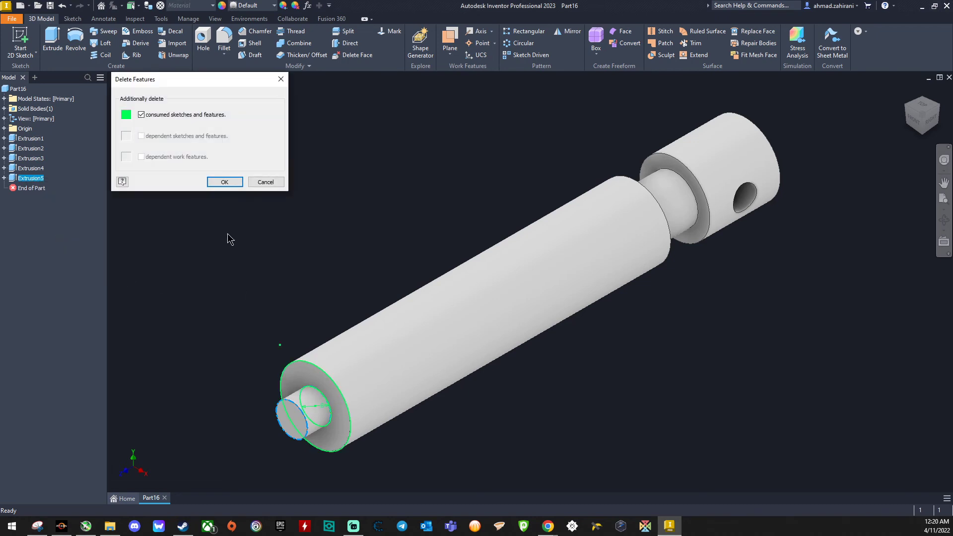
click(234, 185)
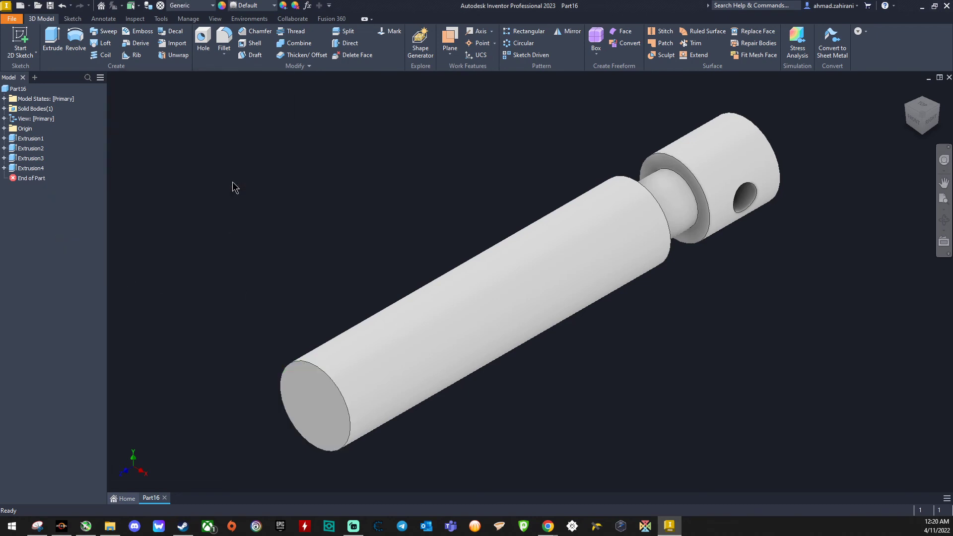
- Start a sketch on the shaft's free end face and draw a 12 mm diameter circle centred on it
right_click(305, 406)
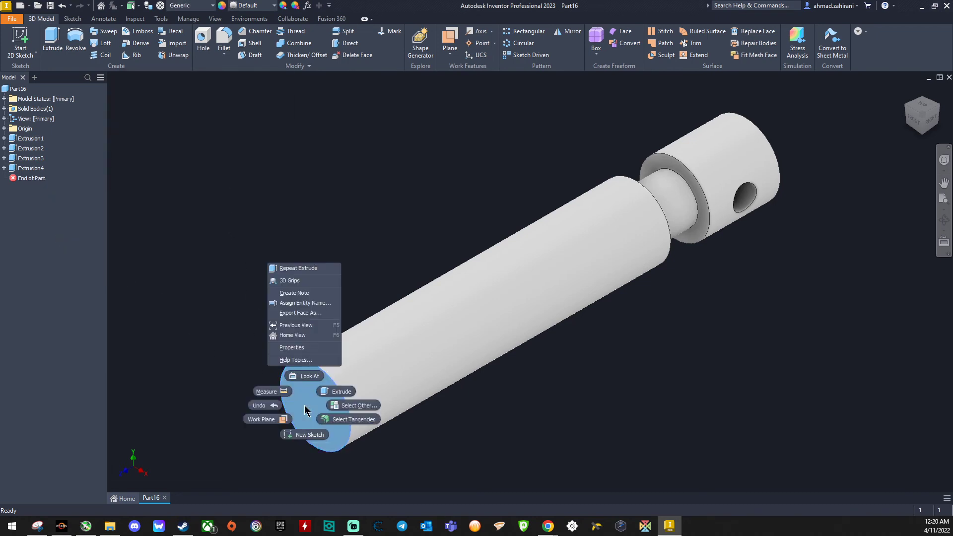
click(309, 435)
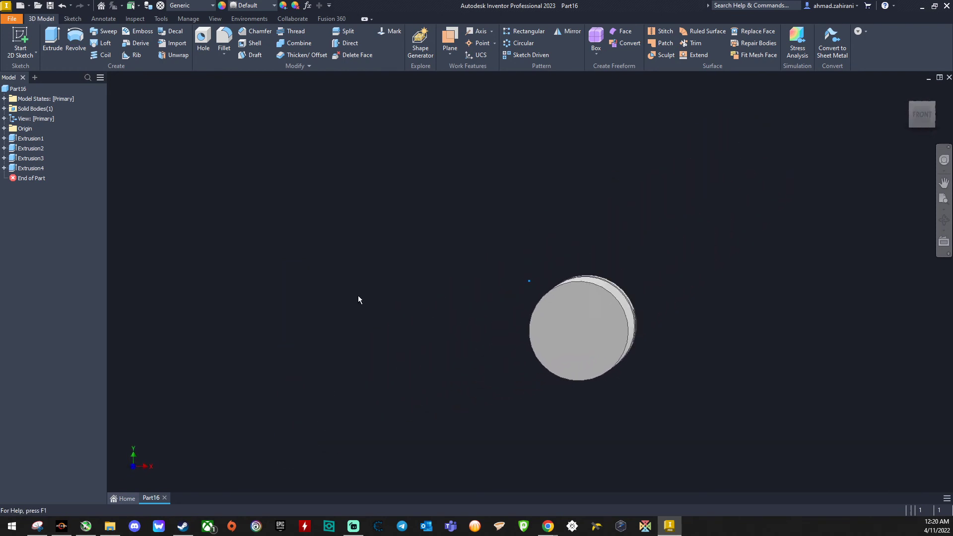
click(943, 200)
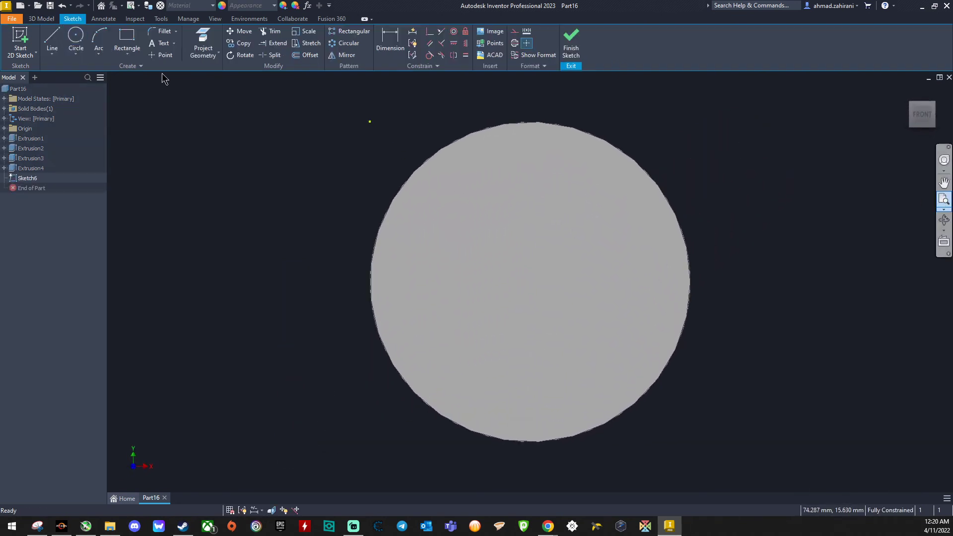
click(75, 38)
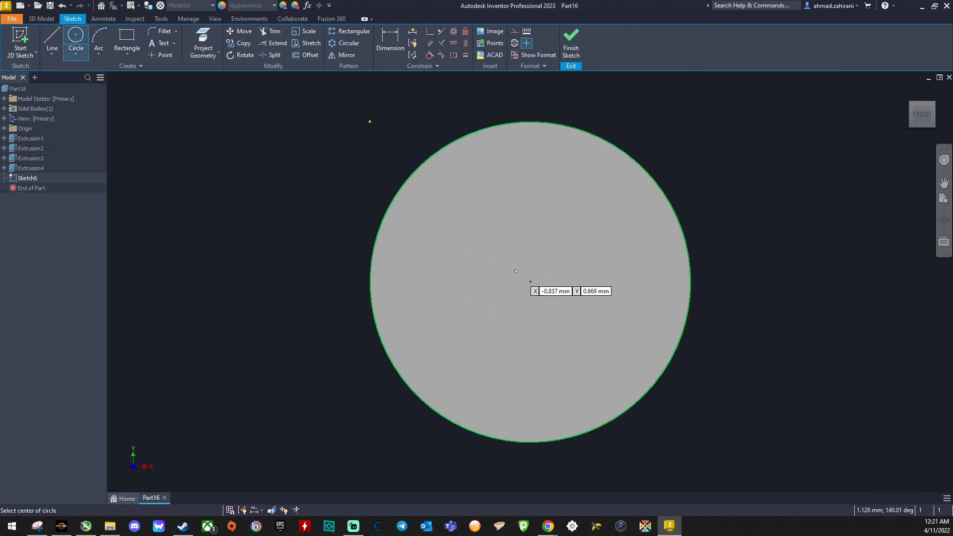
click(529, 281)
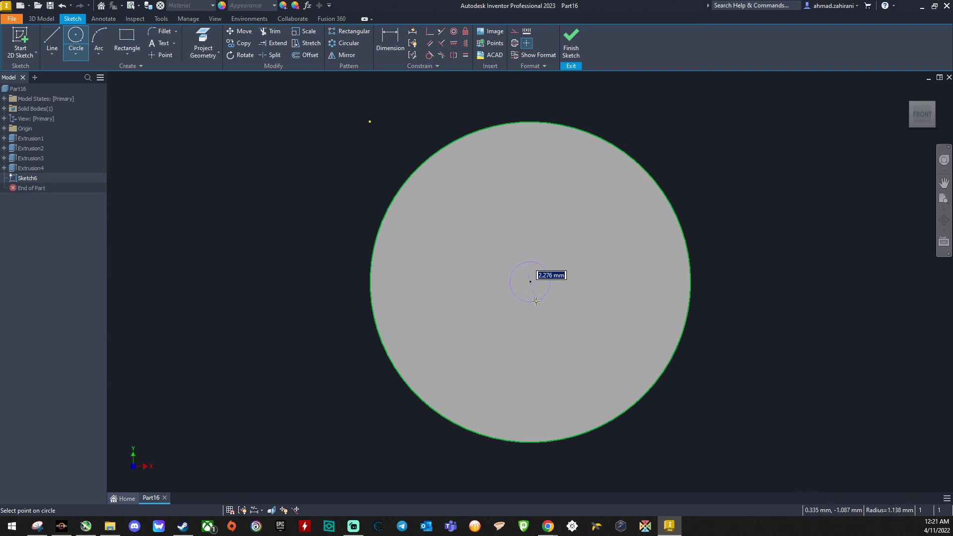
text(12)
key(Return)
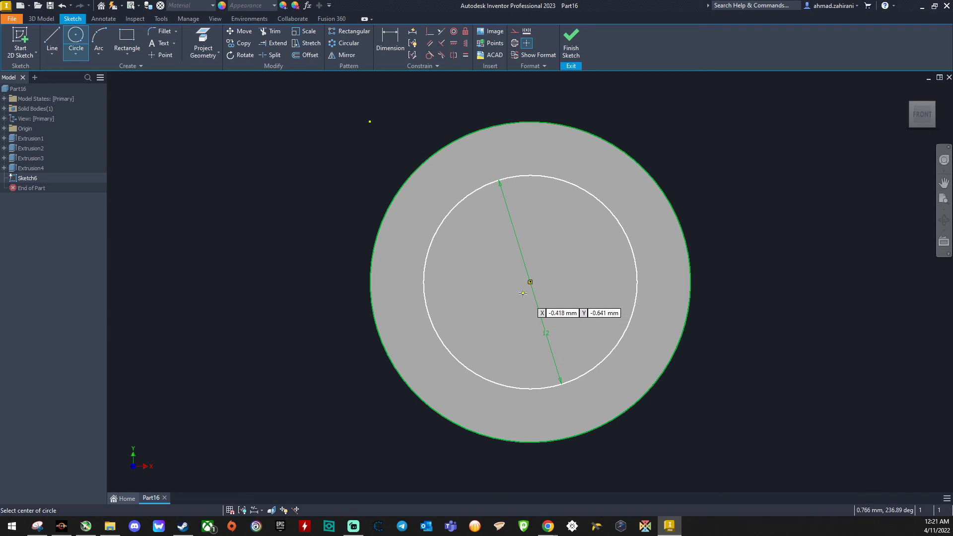
- Extrude the 12 mm circle 10 mm outward from the shaft's end face as a joined step
click(41, 19)
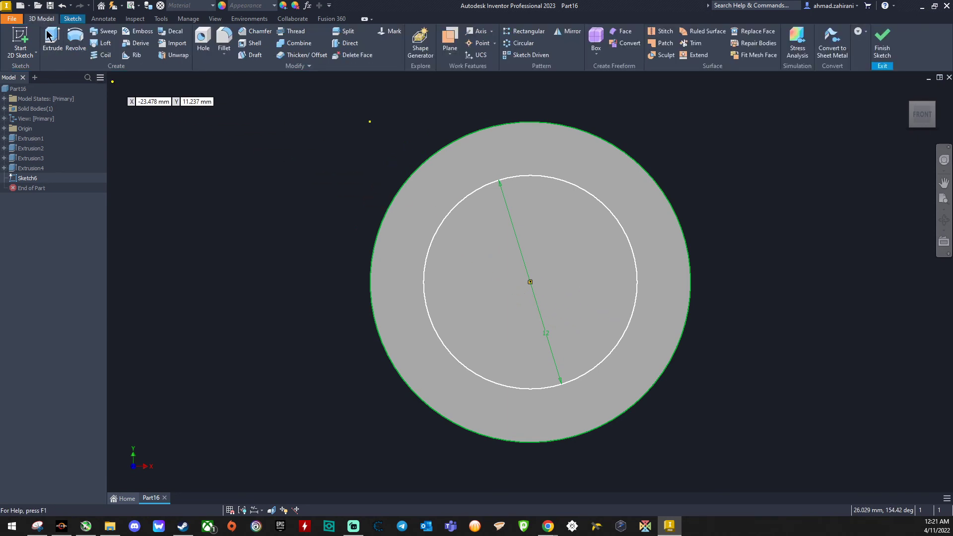
click(53, 41)
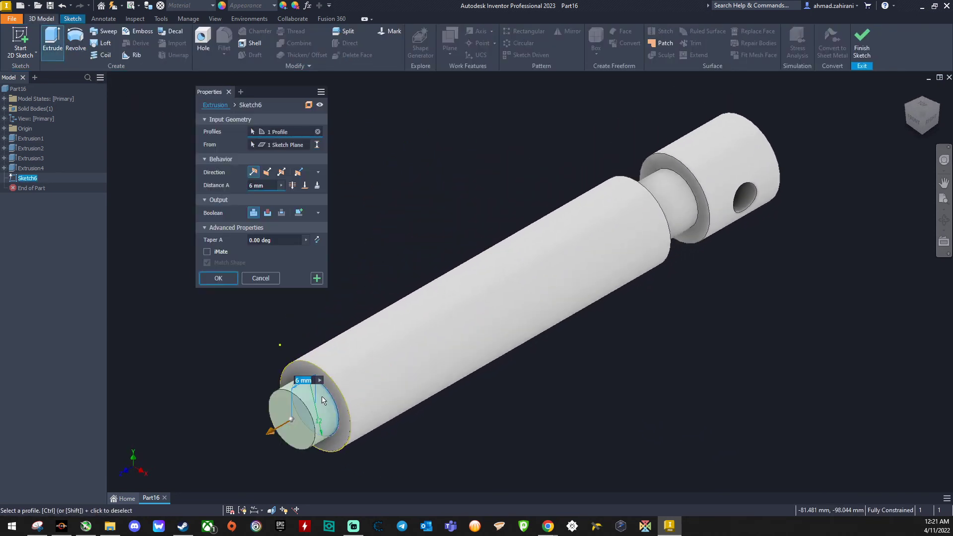
key(Return)
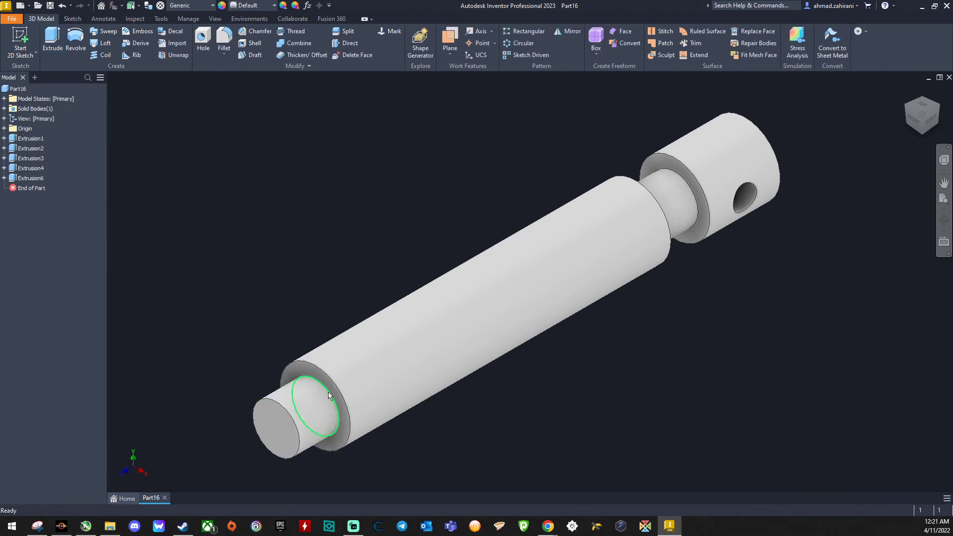
- Start a sketch on the 12 mm step's end face and draw a concentric 8 mm diameter circle
right_click(280, 419)
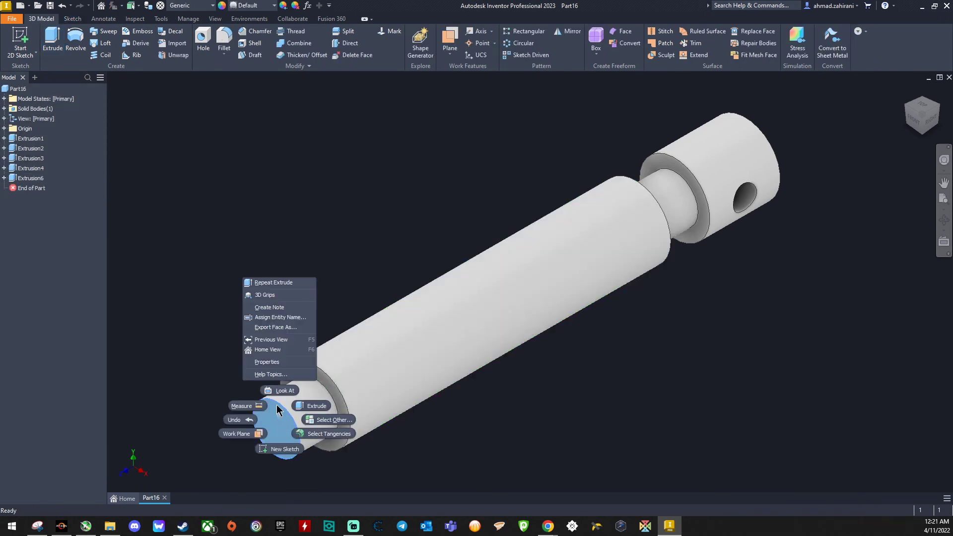
click(284, 449)
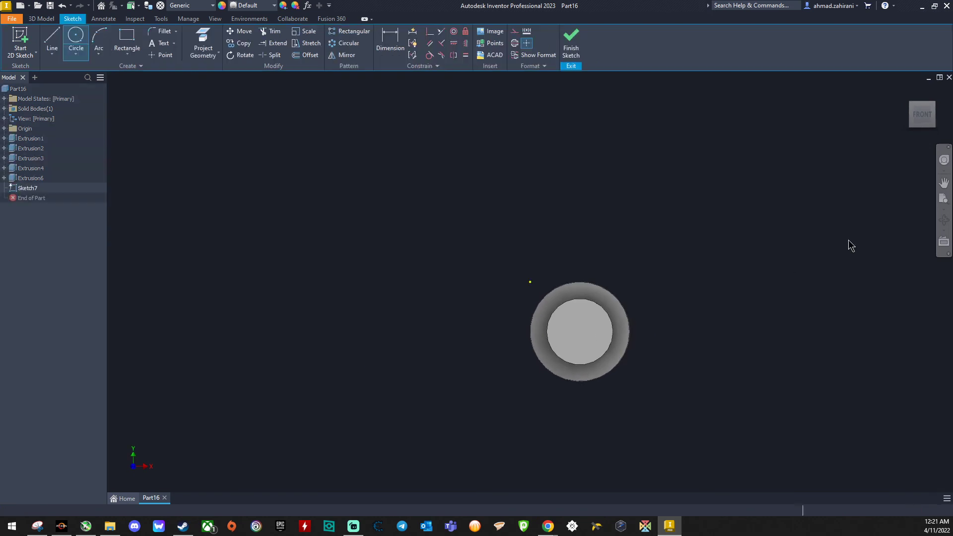
click(944, 201)
click(76, 39)
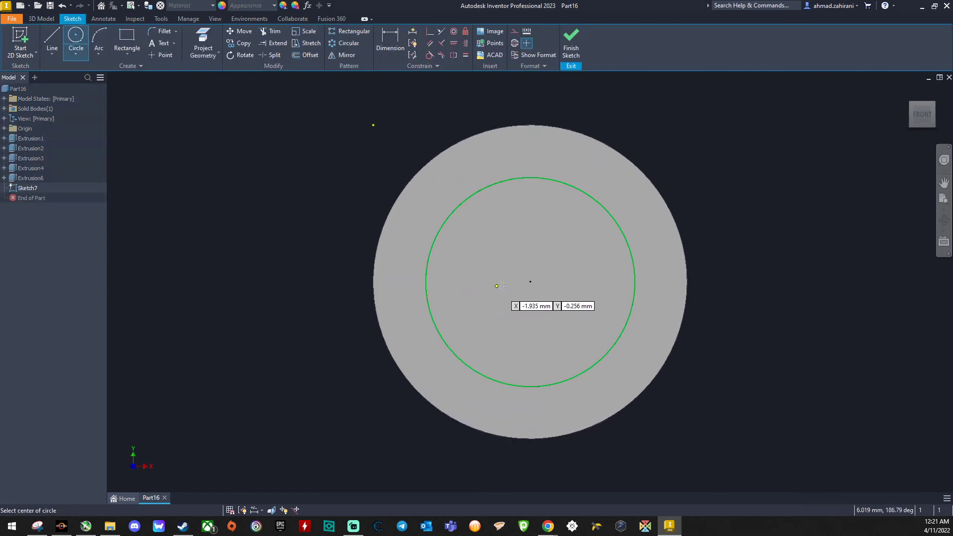
click(529, 281)
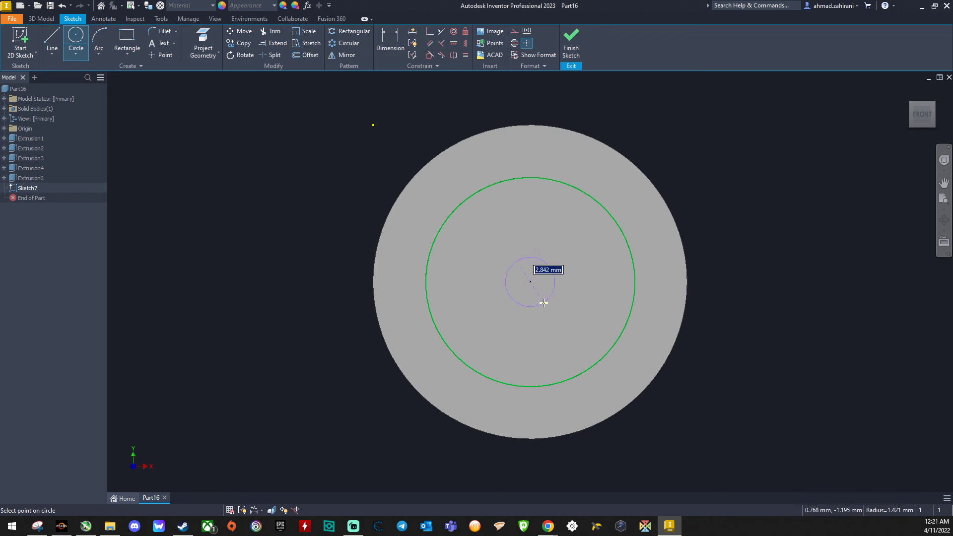
text(8)
key(Return)
key(Escape)
- Extrude the 8 mm circle 6 mm outward from the 12 mm step as a joined neck
click(41, 18)
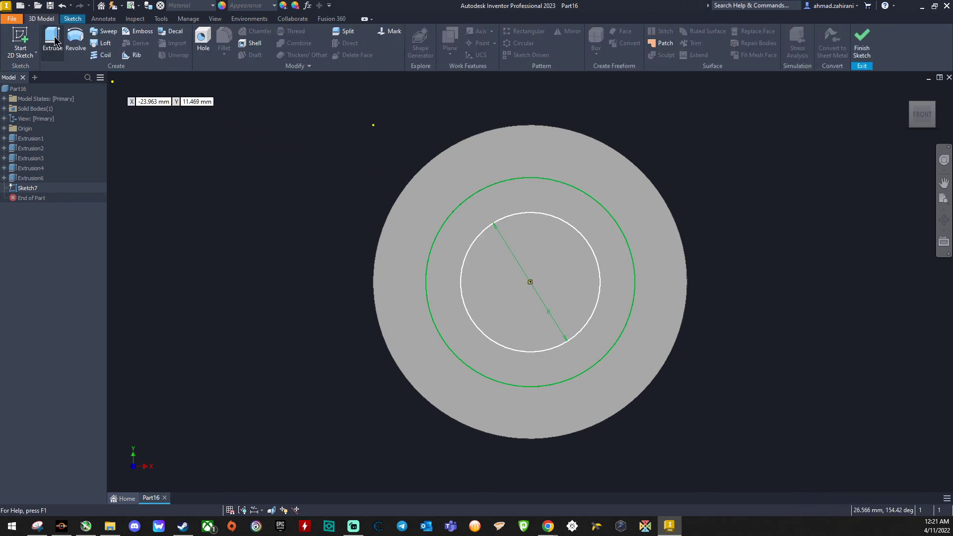
click(54, 38)
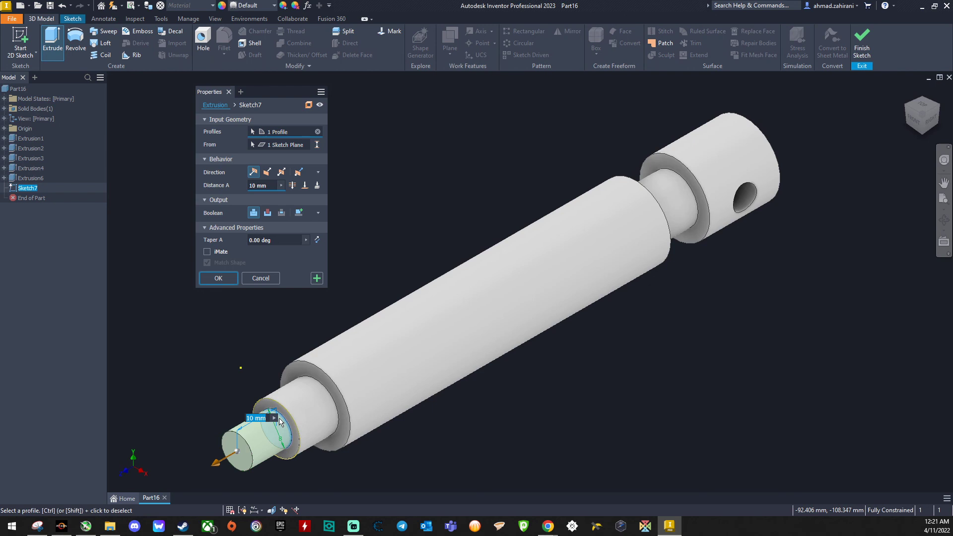
key(Return)
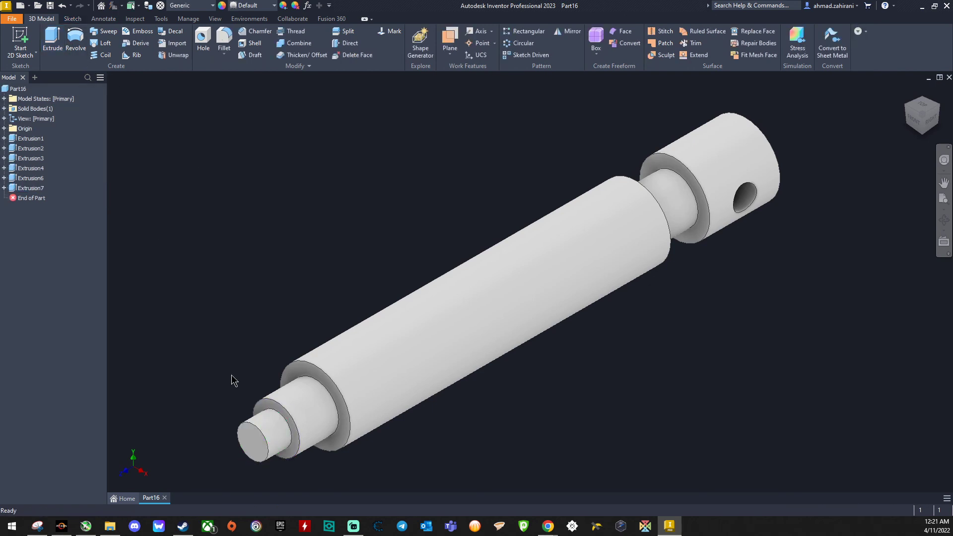
- Start a sketch on the 8 mm neck's end face and draw a concentric 12 mm diameter circle
right_click(254, 441)
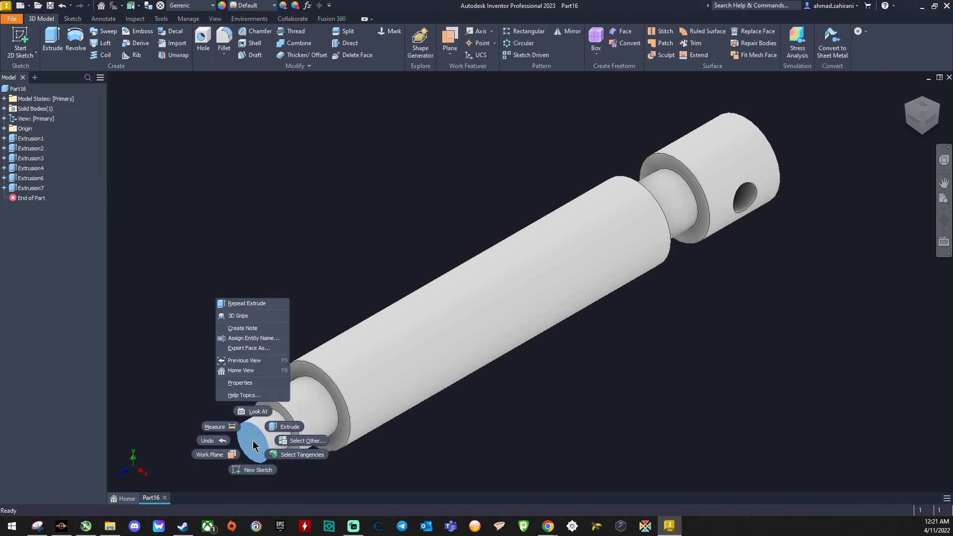
click(264, 469)
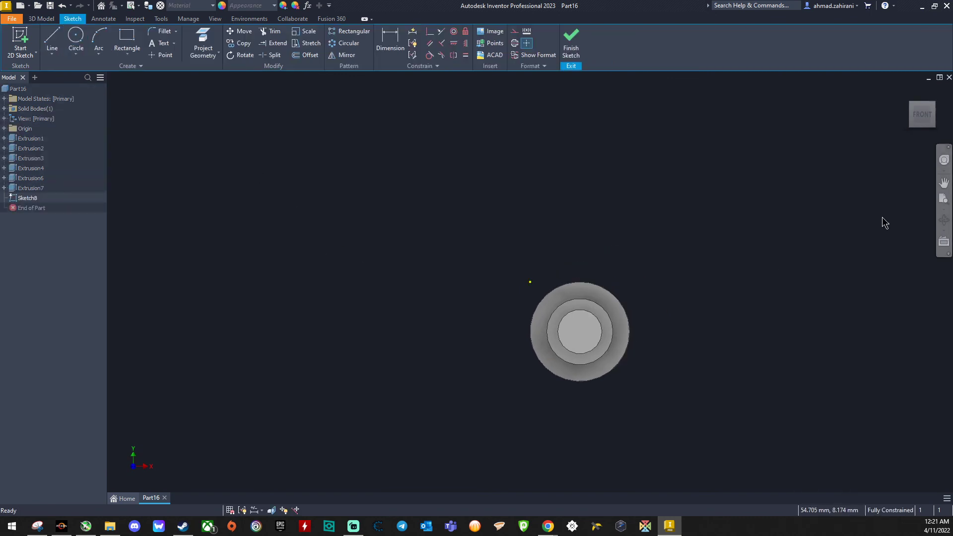
click(942, 201)
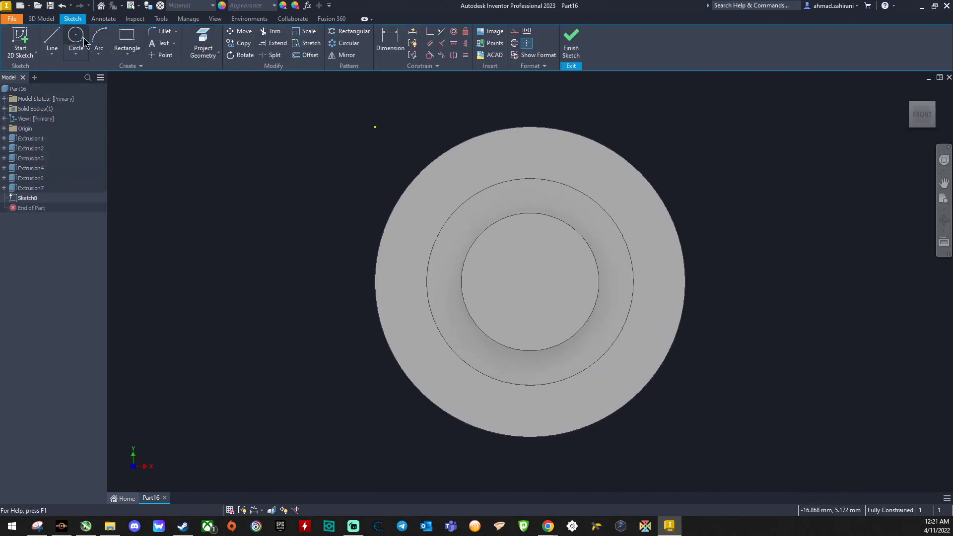
click(84, 38)
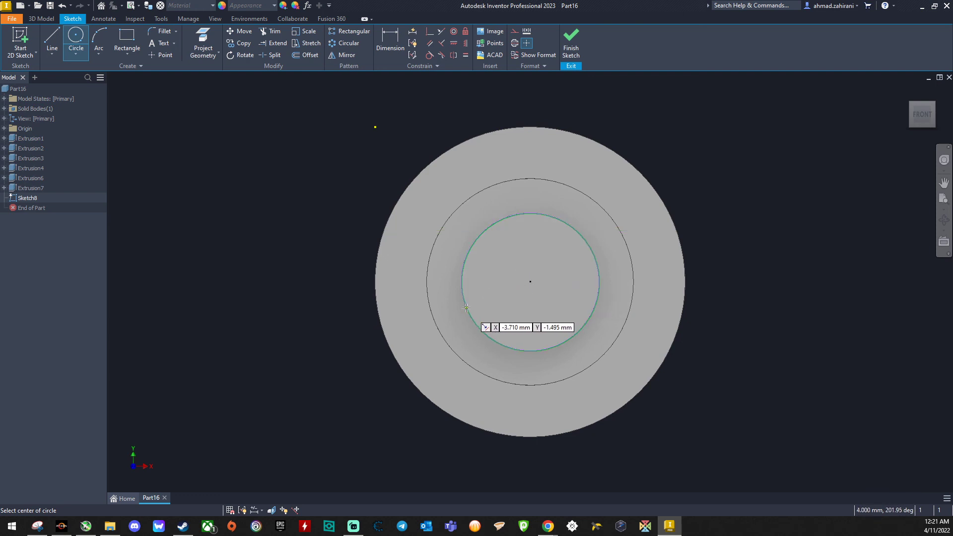
click(529, 282)
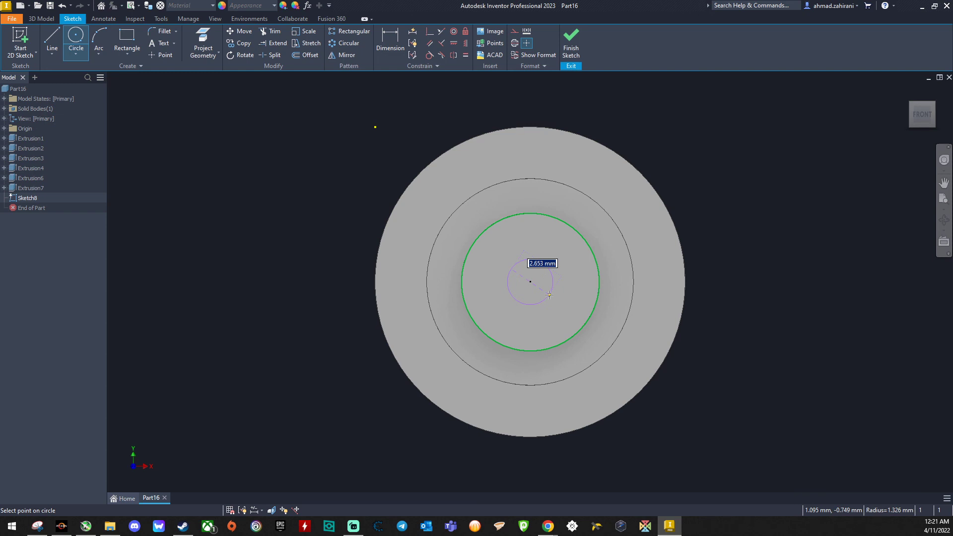
text(12)
key(Return)
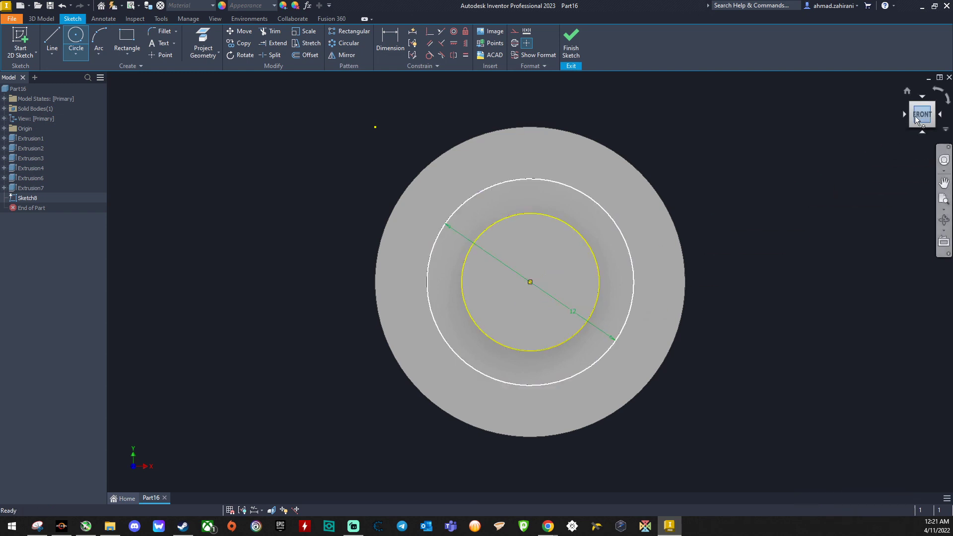
- Extrude both the inner and ring profiles of the 12 mm circle 9 mm outward from the neck as a joined end collar
click(910, 95)
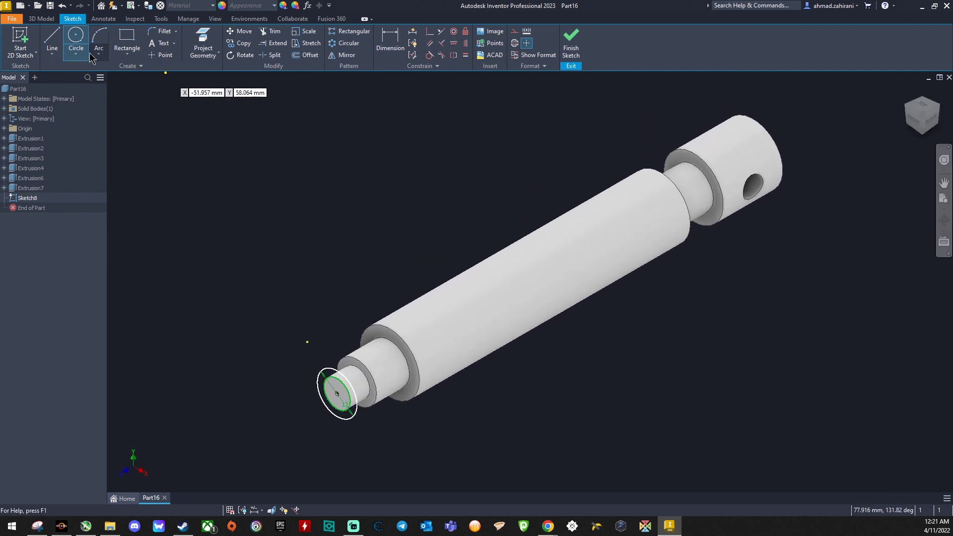
click(55, 20)
click(52, 38)
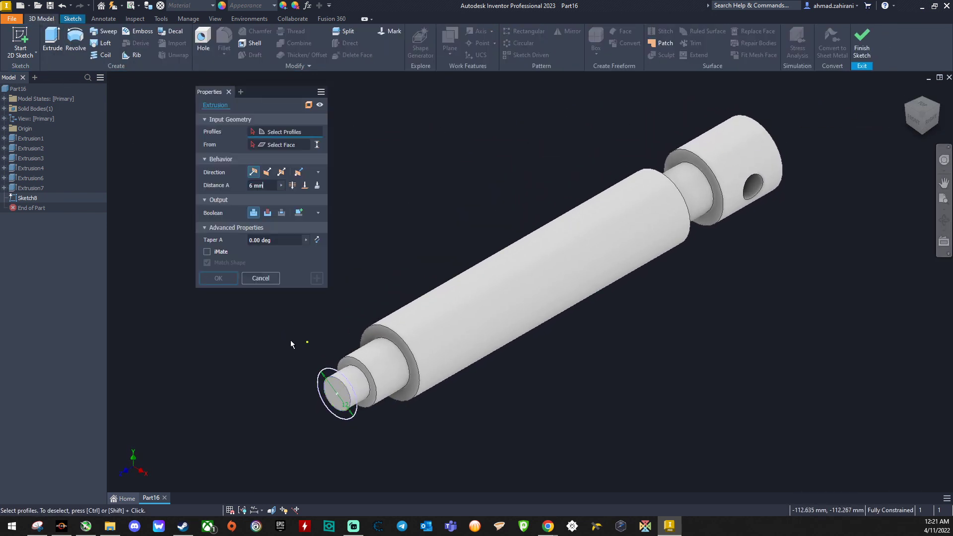
scroll(298, 357, up, 3)
click(365, 433)
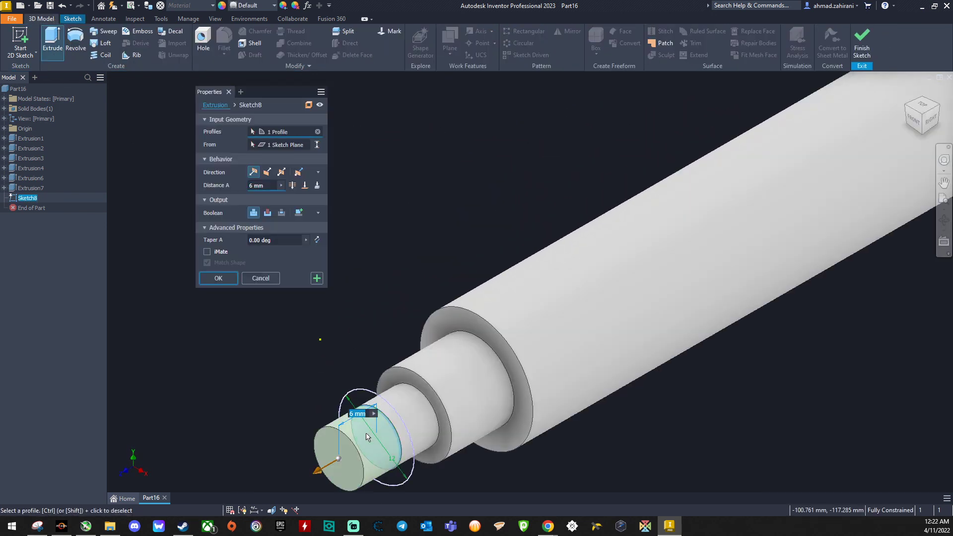
click(359, 396)
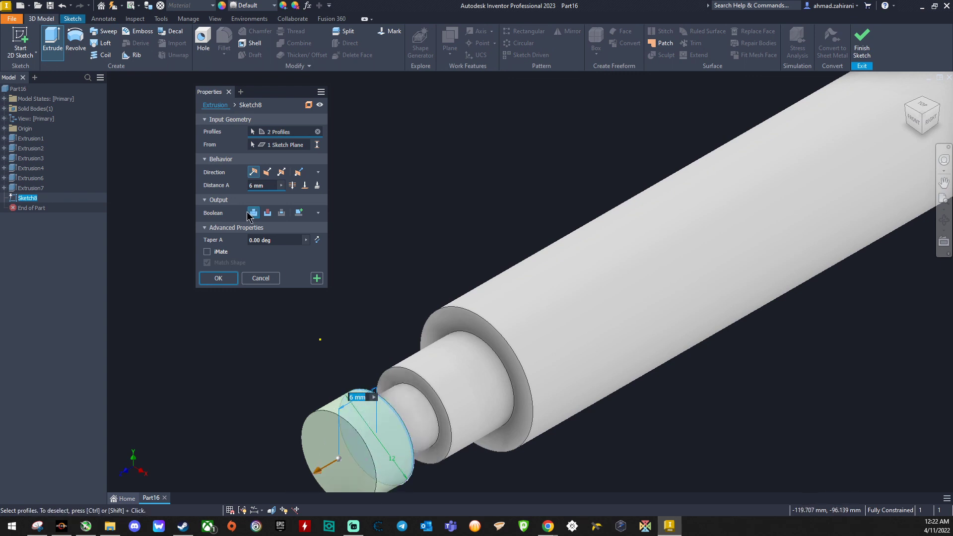
click(257, 187)
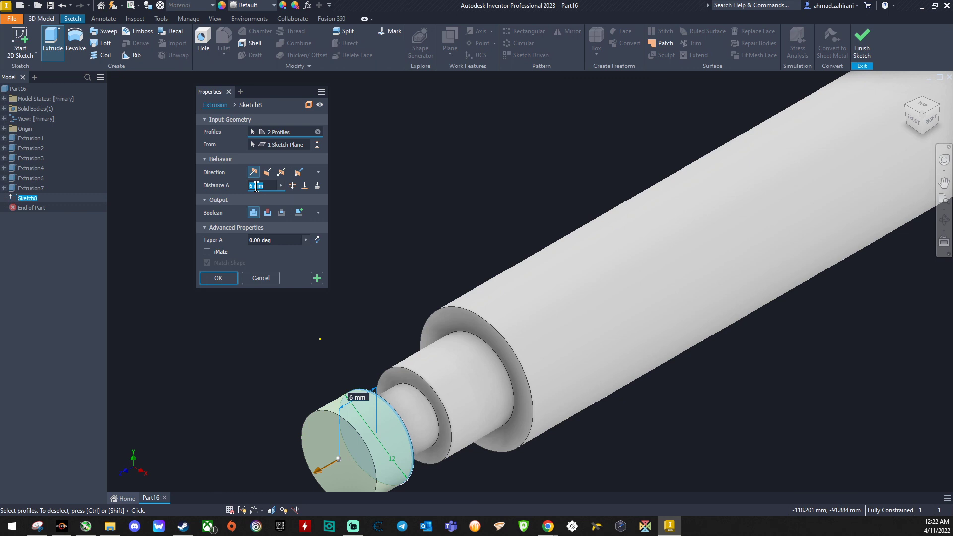
key(Return)
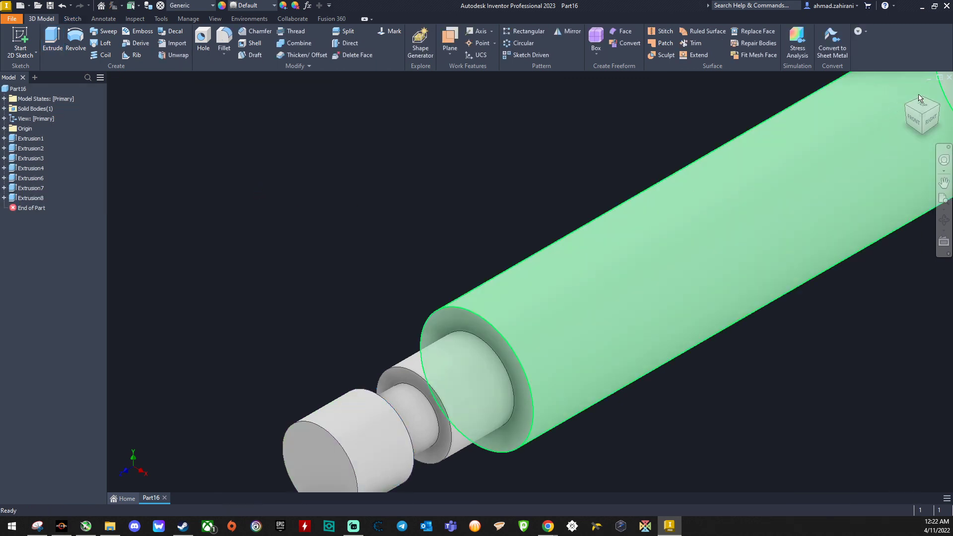
- Show the whole Jaw Screw with nothing selected and switch to the Snipping Tool drawing to compare its dimensions
click(908, 96)
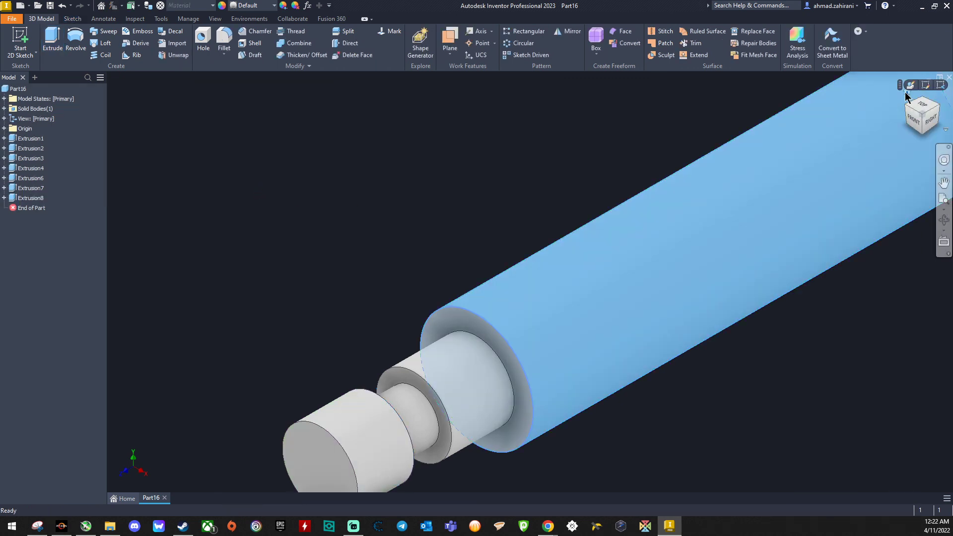
click(907, 97)
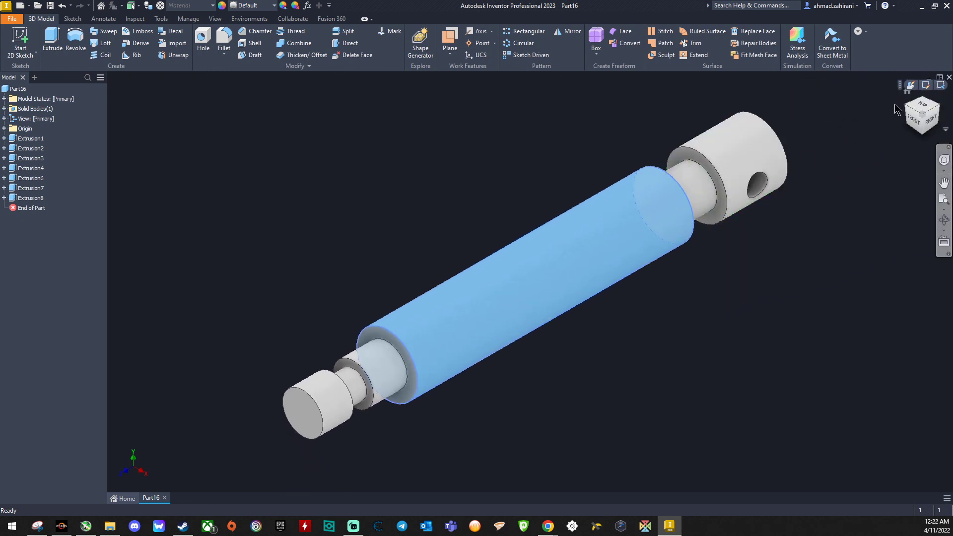
click(749, 222)
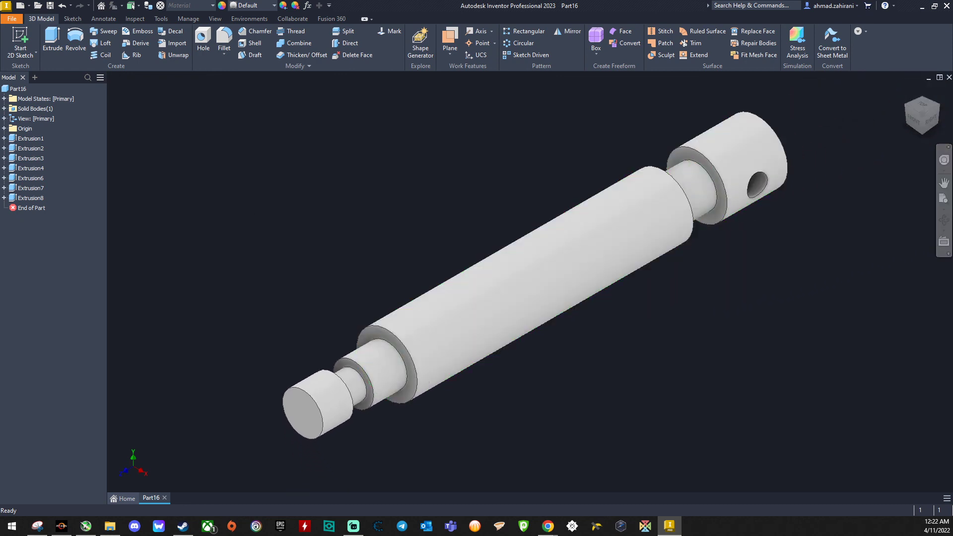
mouse_move(0, 75)
mouse_down()
mouse_move(359, 16)
mouse_move(350, 26)
mouse_up()
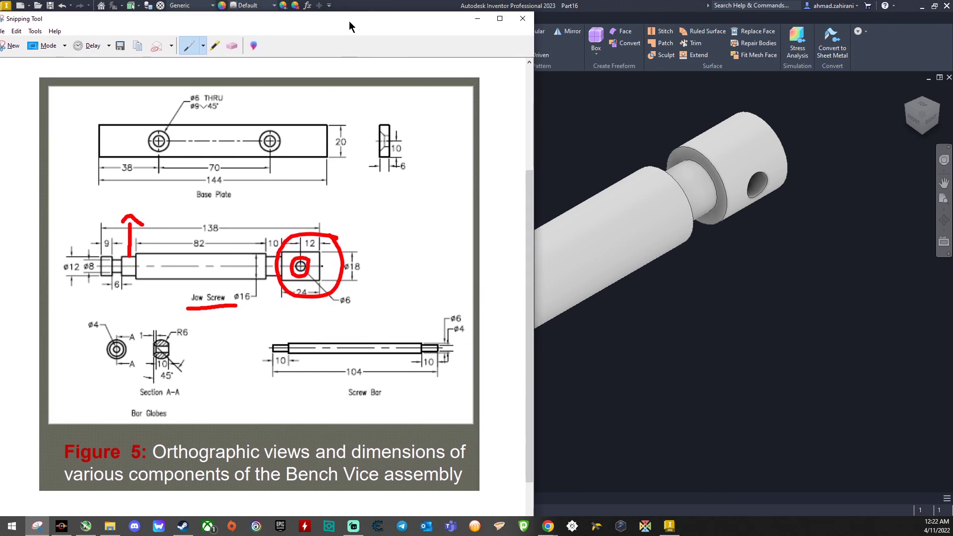